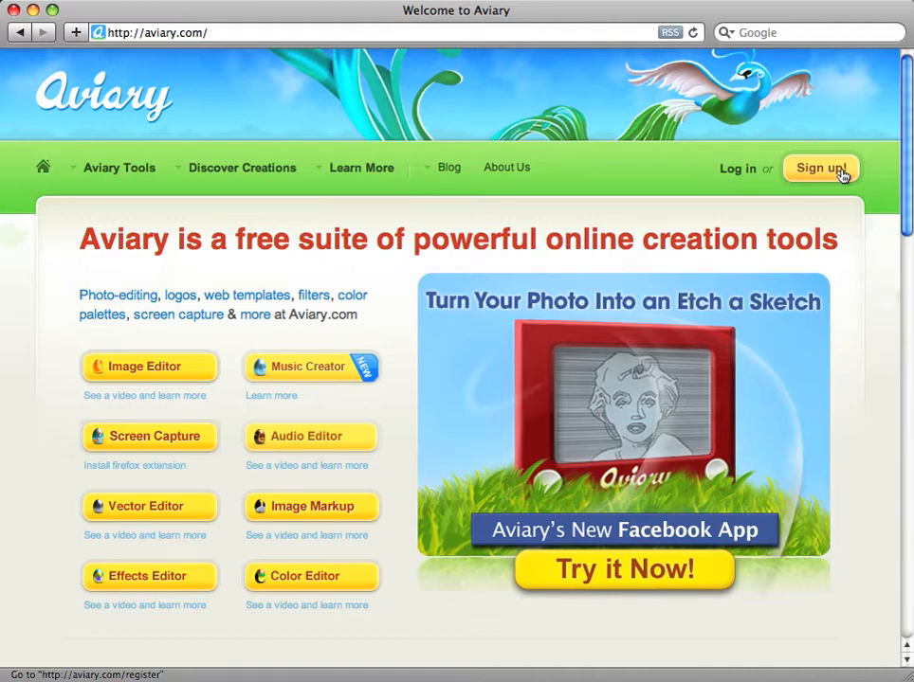
- Open Aviary's free account sign-up form and scroll through its registration fields and back up
click(840, 170)
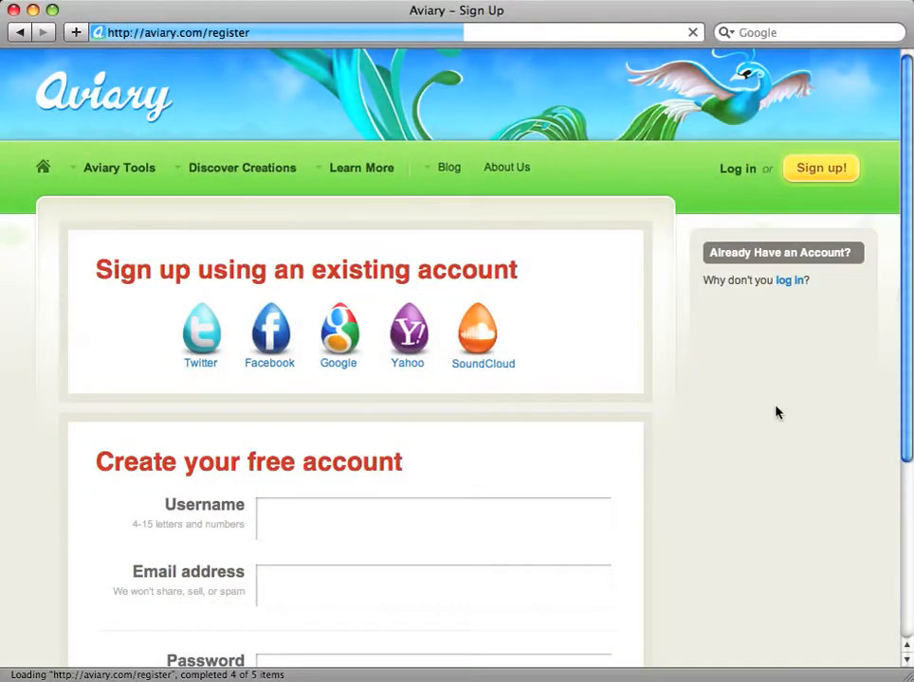
scroll(775, 412, down, 3)
scroll(775, 413, down, 1)
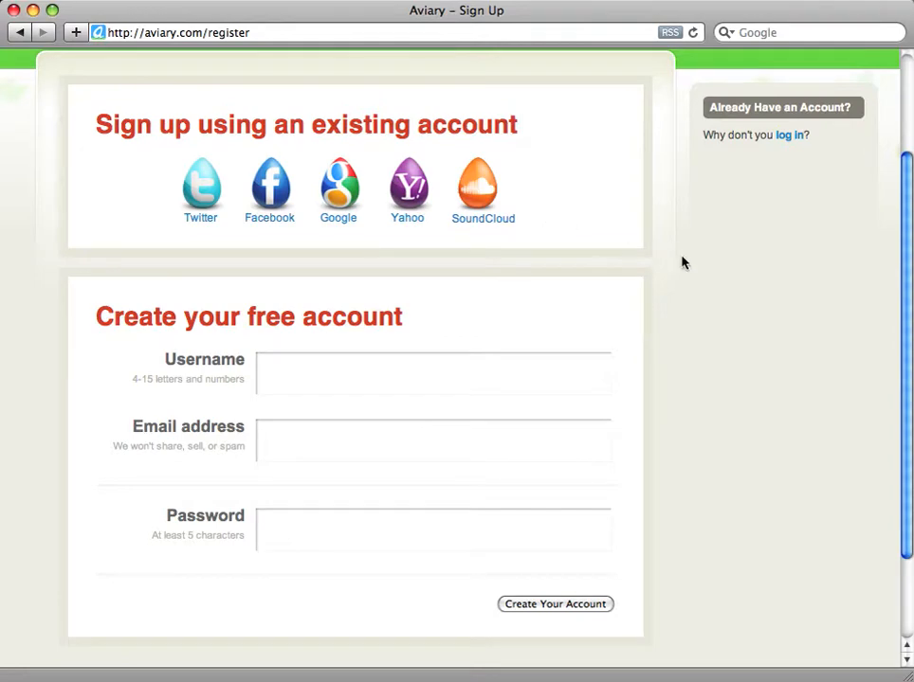
scroll(715, 288, down, 1)
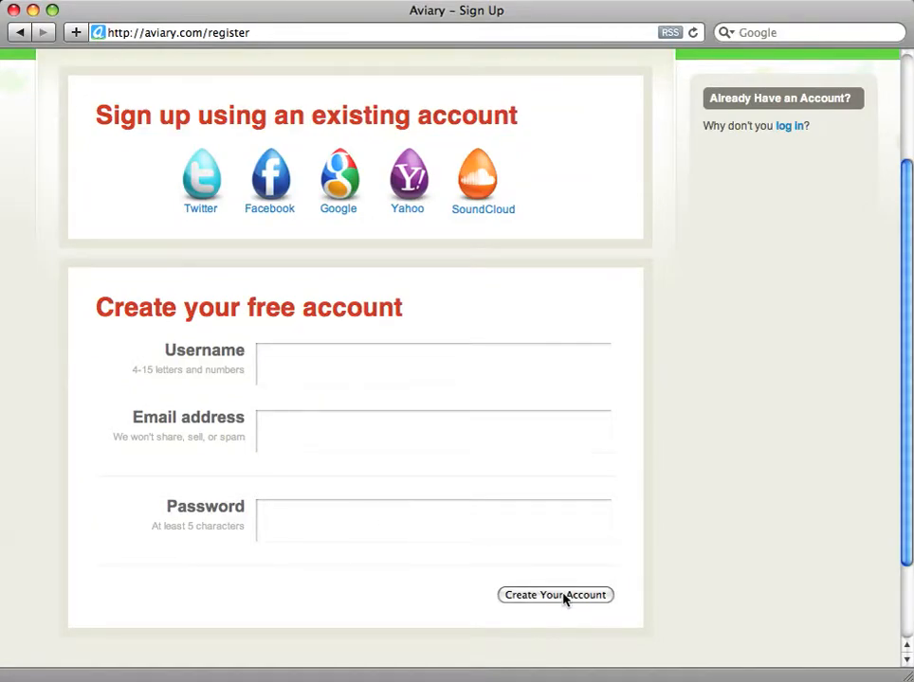
scroll(789, 589, up, 4)
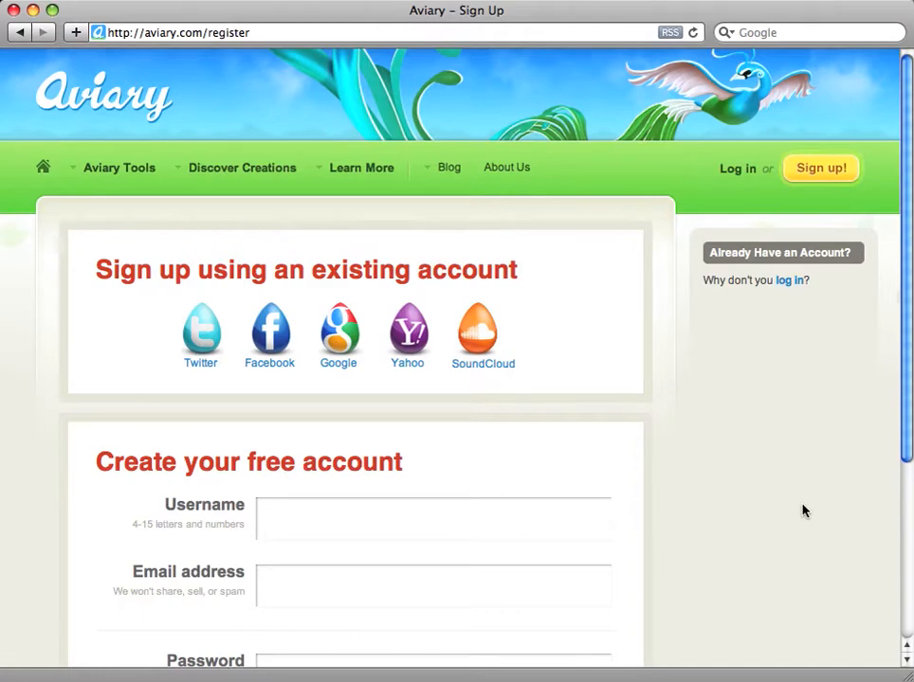
- Log in to Aviary with the account's username and password
click(738, 173)
scroll(702, 486, down, 1)
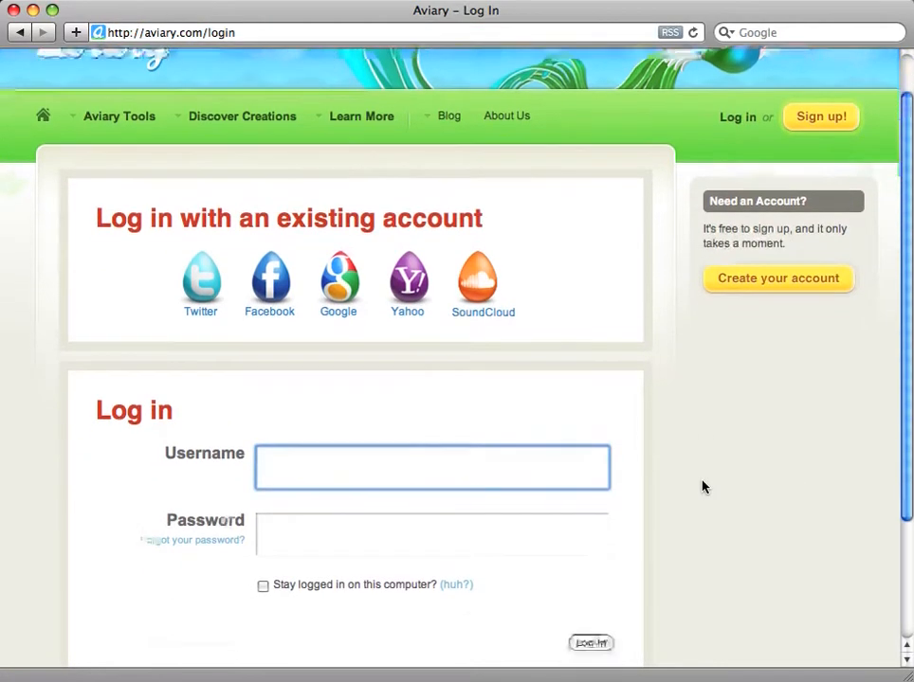
scroll(702, 486, down, 1)
text(jskin)
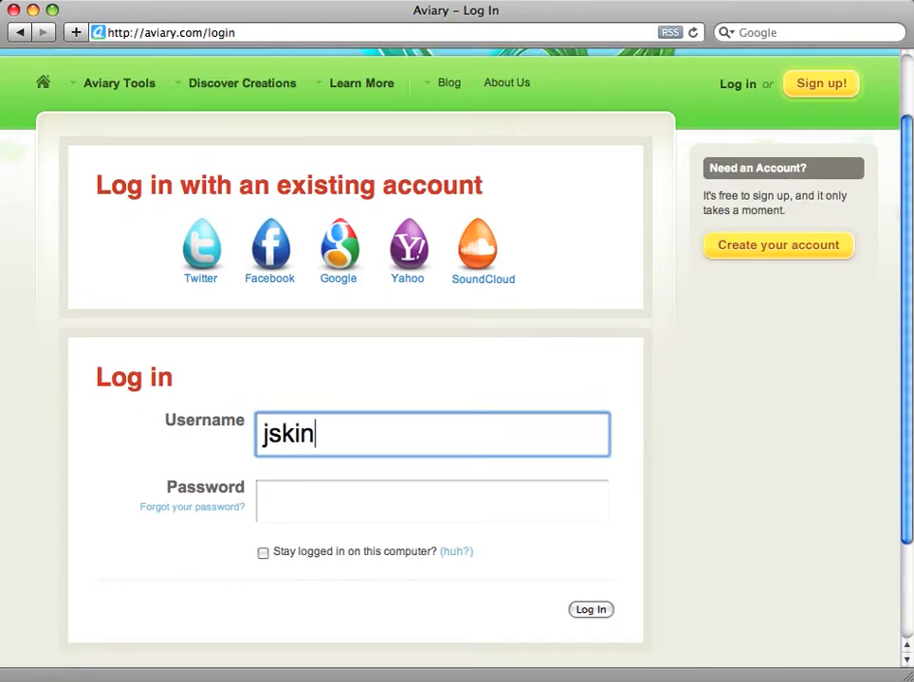
text(ner)
key(Tab)
text(••)
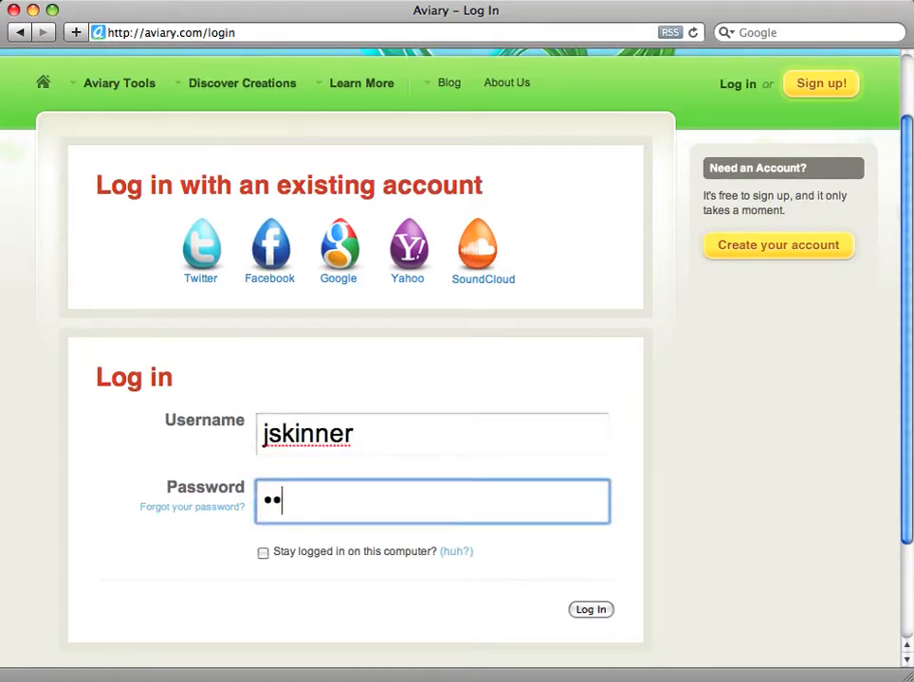
text(••••••)
click(590, 611)
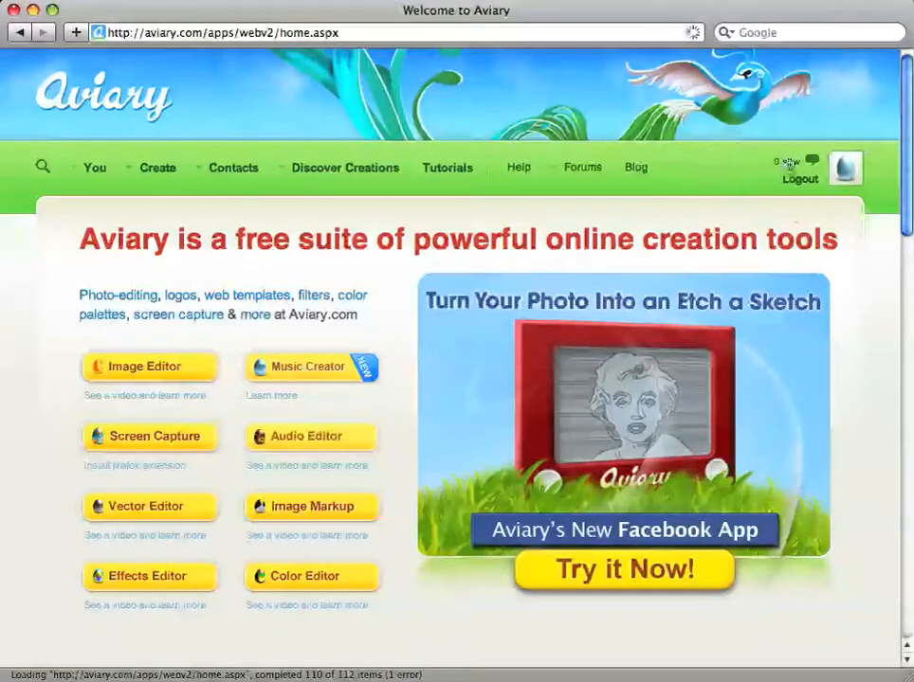
- Open the Audio Editor overview and launch Myna with a new untitled creation
key(Escape)
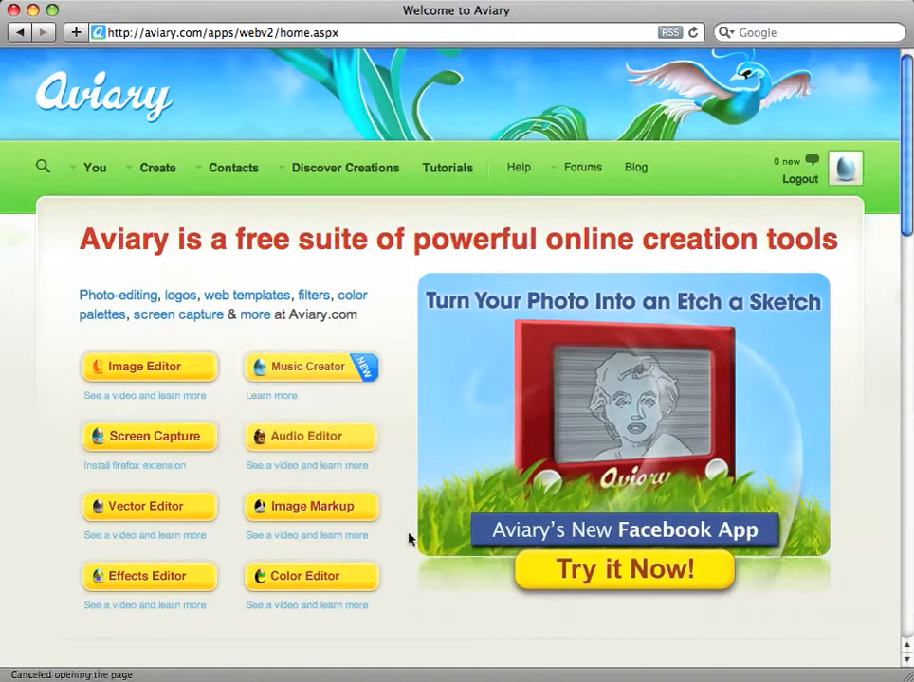
click(322, 443)
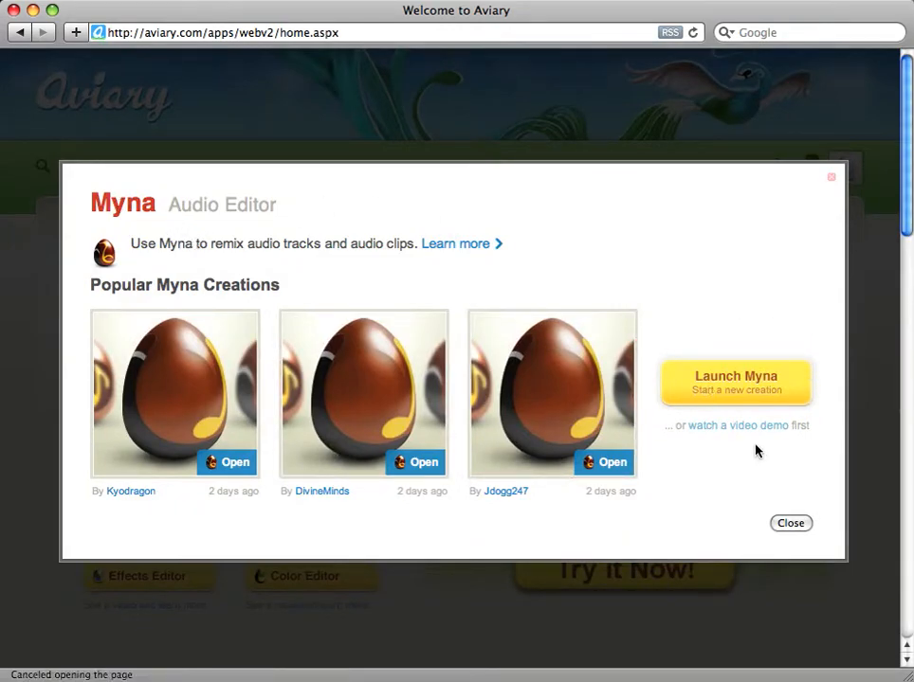
click(793, 395)
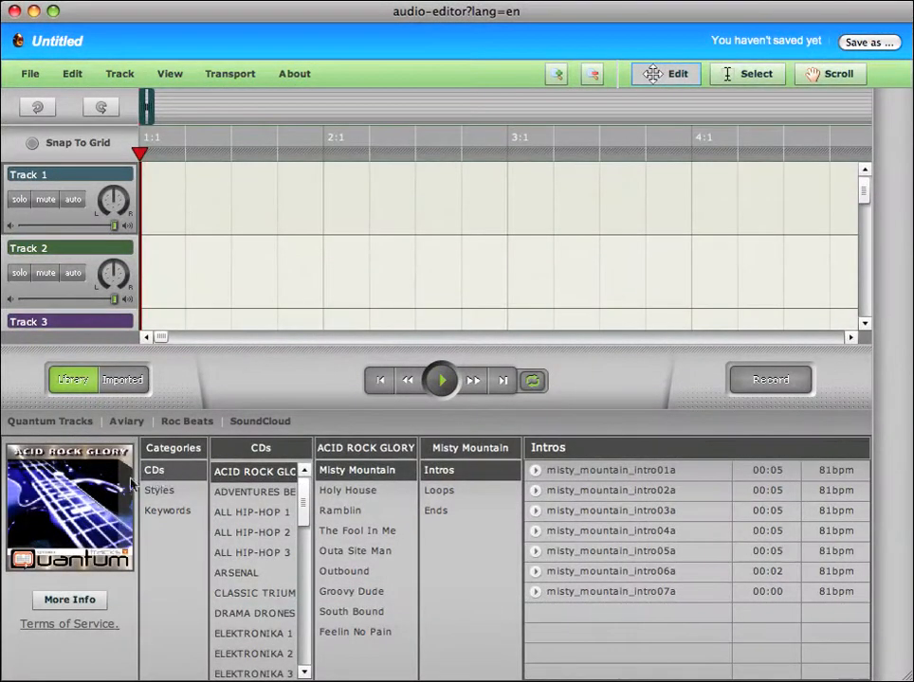
- Select the misty_mountain_intro06a clip, then collapse the library so Tracks 1–6 fill the editor
click(555, 572)
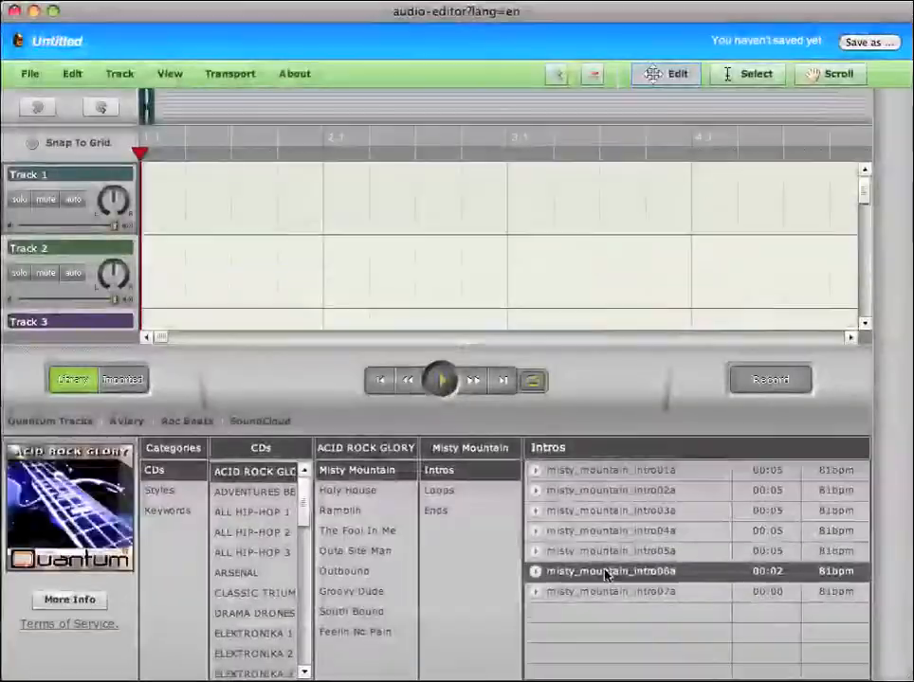
click(80, 382)
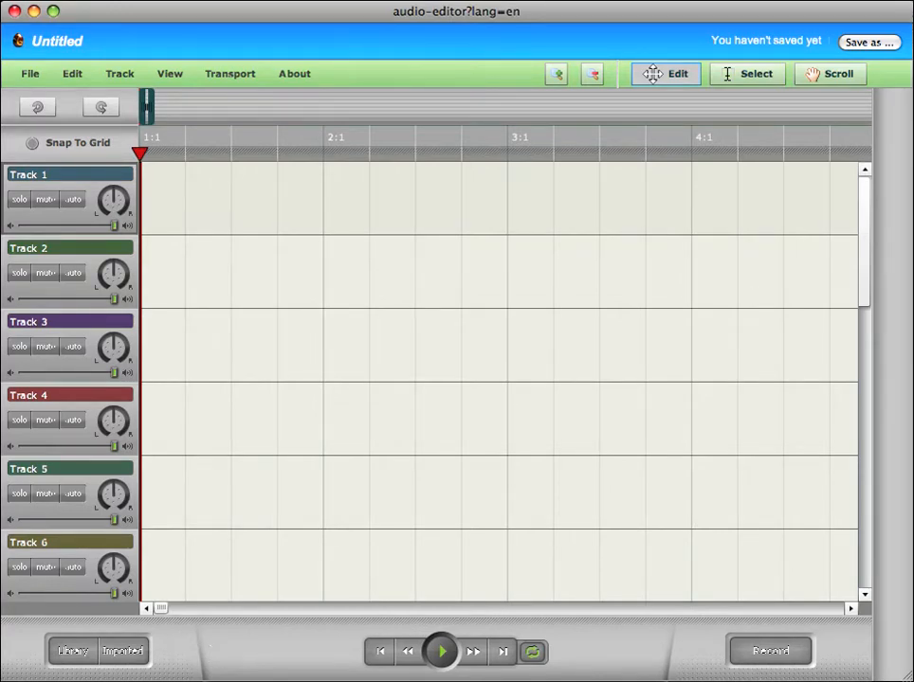
- Save the empty project as a new creation with the title 'skinner_audio1'
click(880, 44)
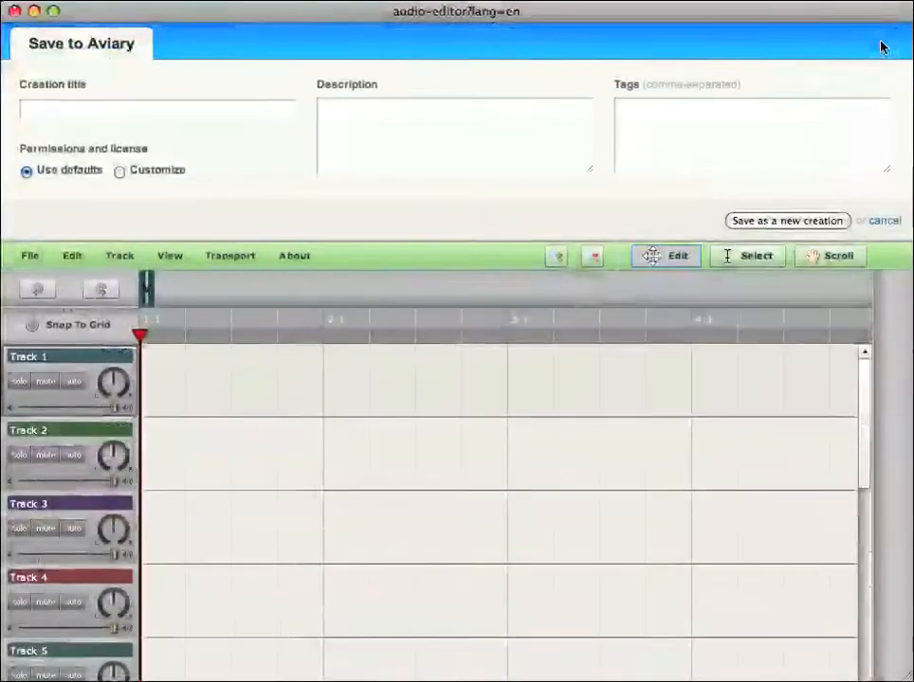
click(133, 115)
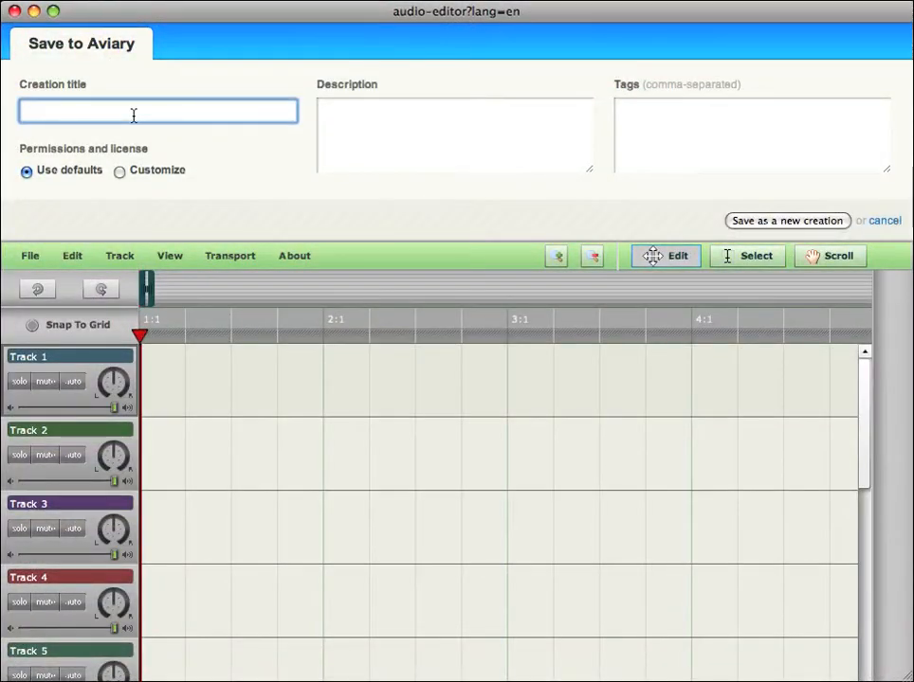
text(skinner_audio1)
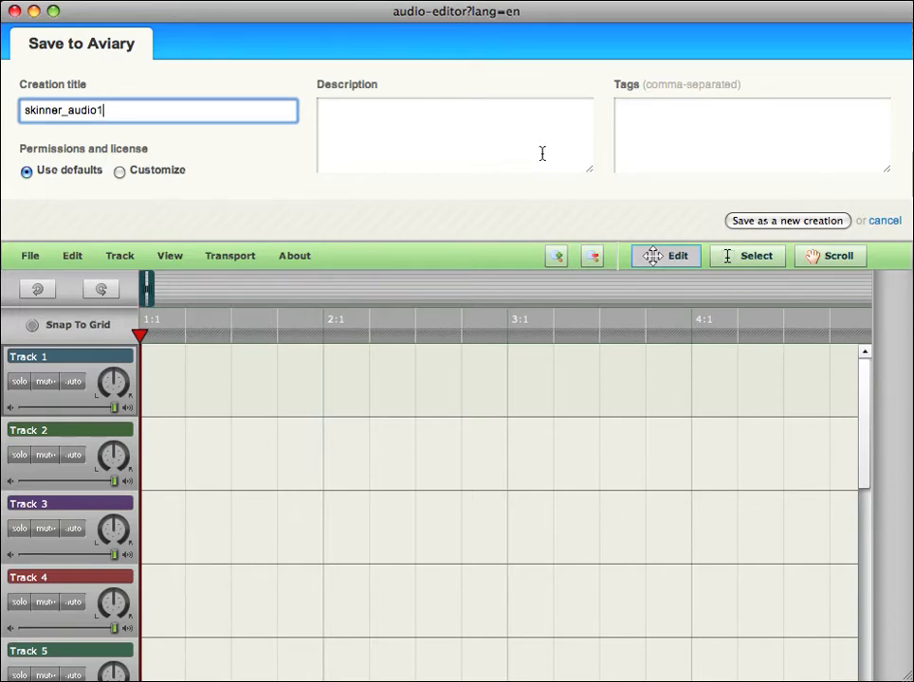
click(773, 225)
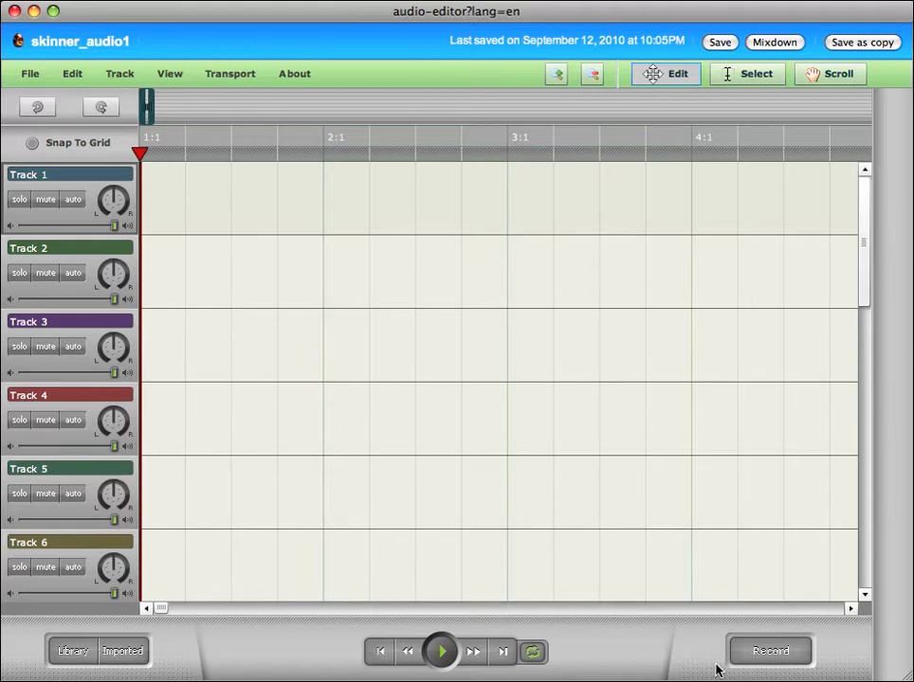
- Allow Flash microphone access, raise the record volume slightly, and record a short headset take
click(780, 661)
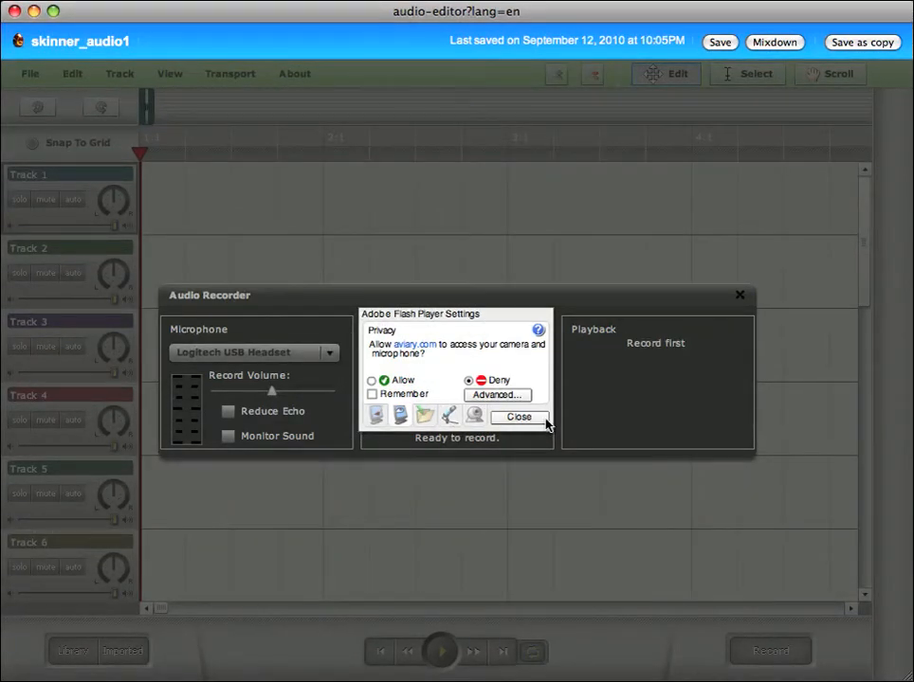
click(372, 381)
click(515, 418)
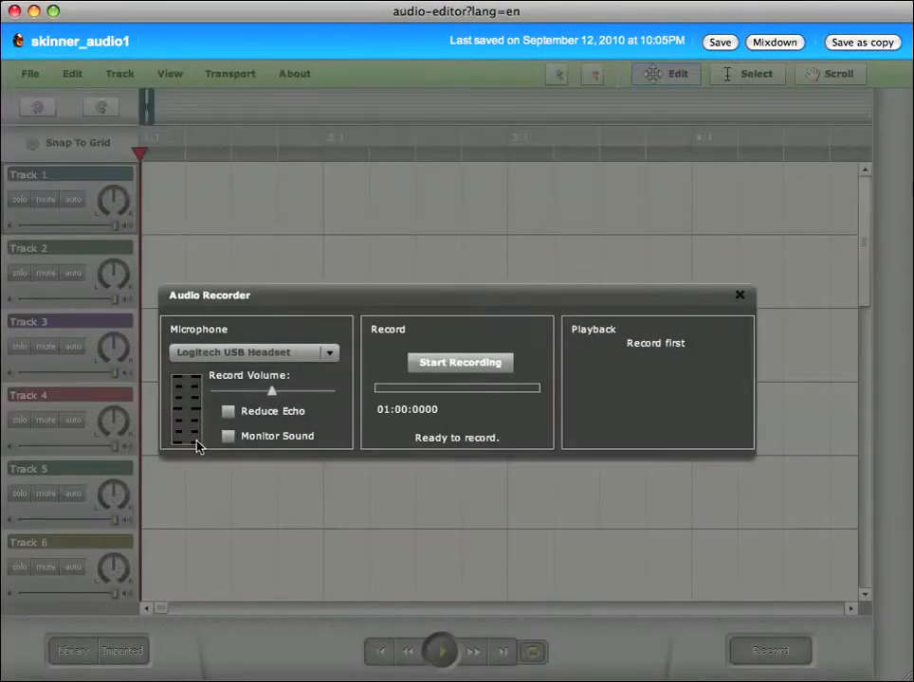
click(276, 392)
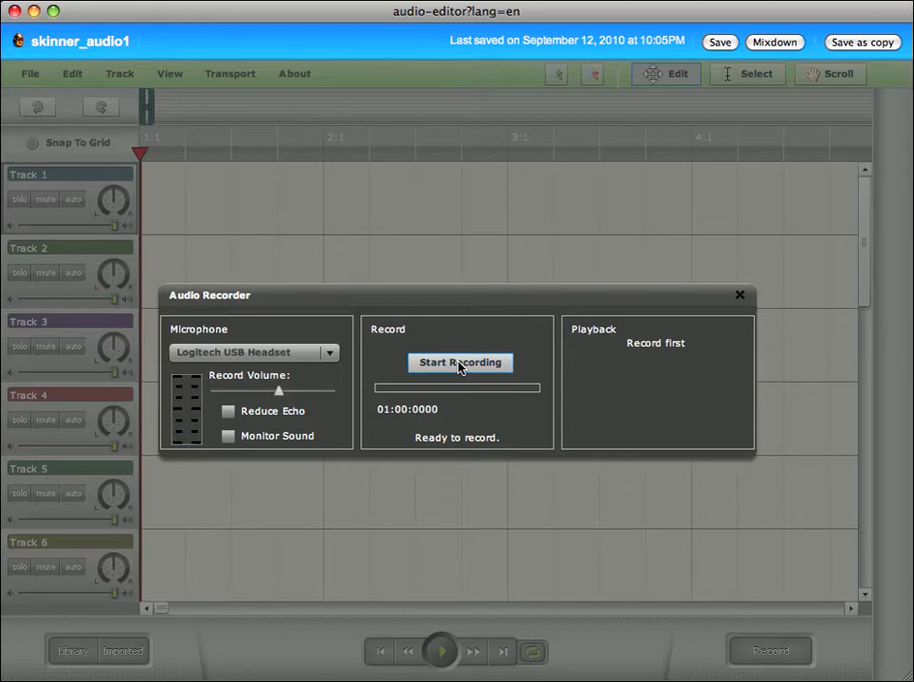
click(460, 365)
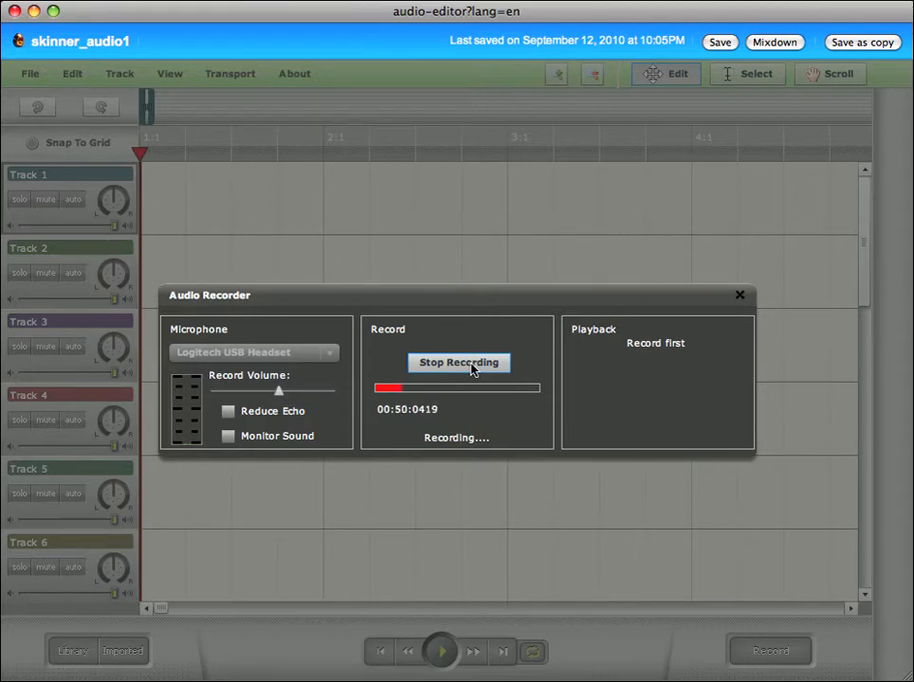
click(472, 366)
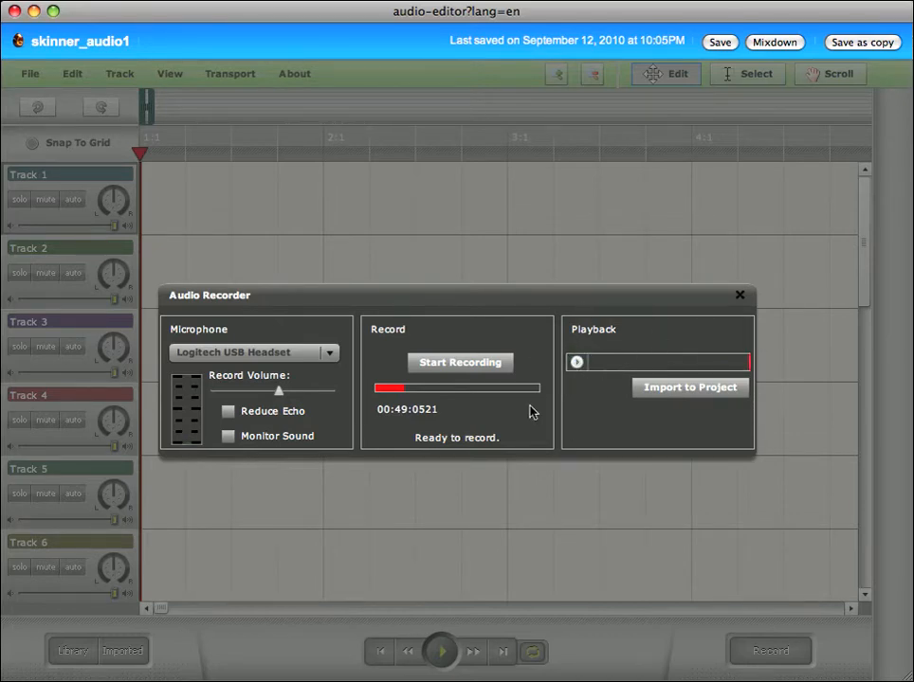
- Import the recording into the project, replacing its default name with 'Message'
click(660, 389)
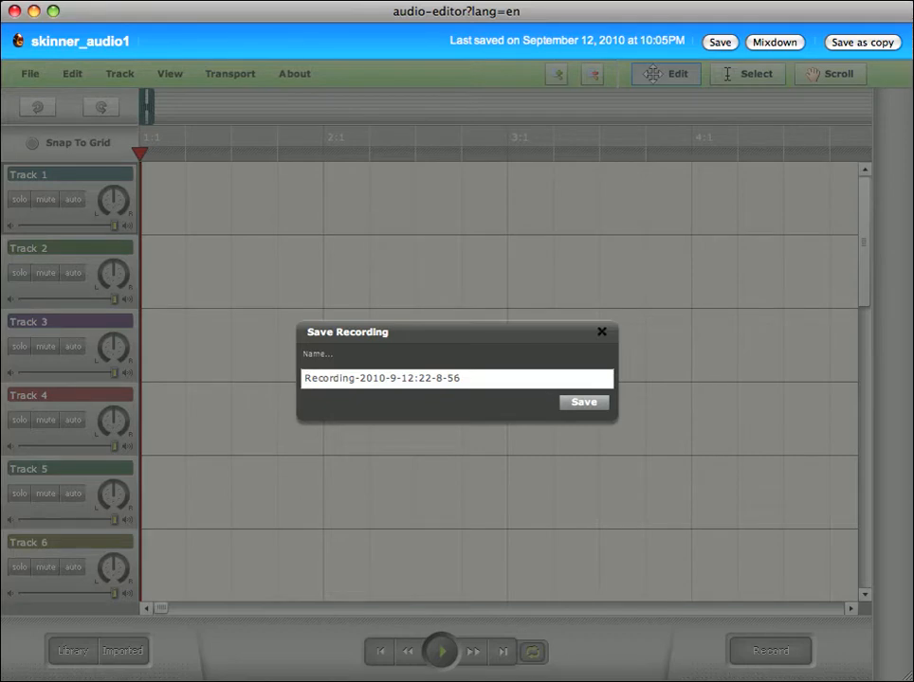
drag(463, 379, 300, 379)
text(Message)
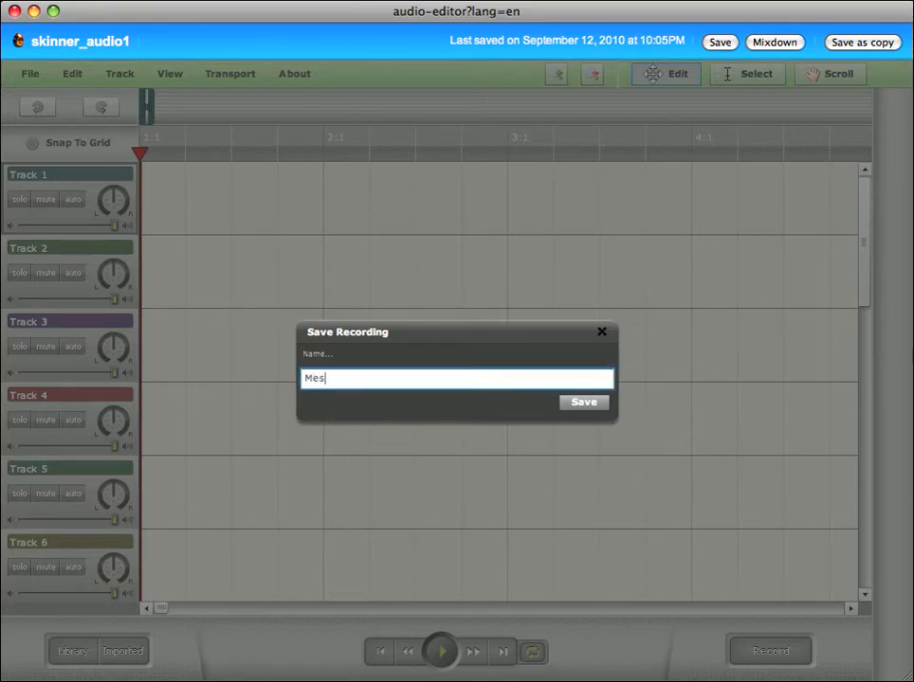
click(580, 404)
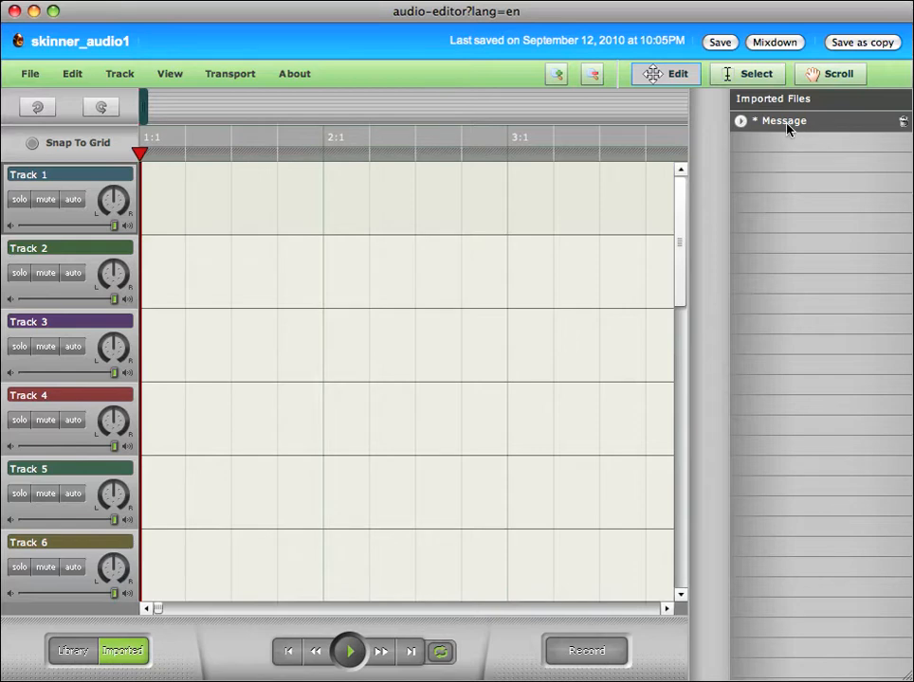
- Drag the Message item from the Imported Files list onto the start of Track 1
click(122, 652)
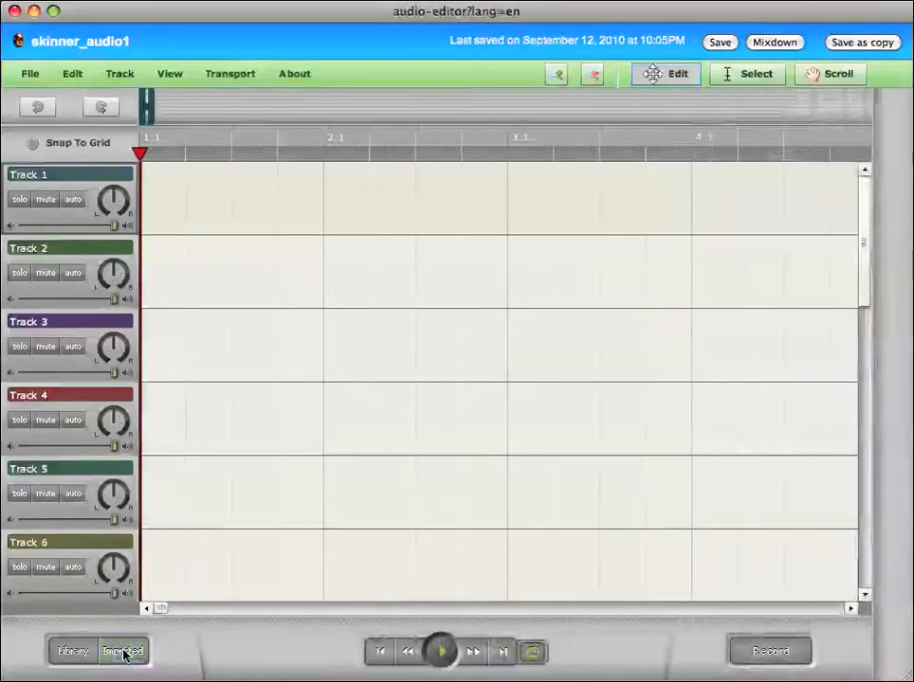
click(124, 652)
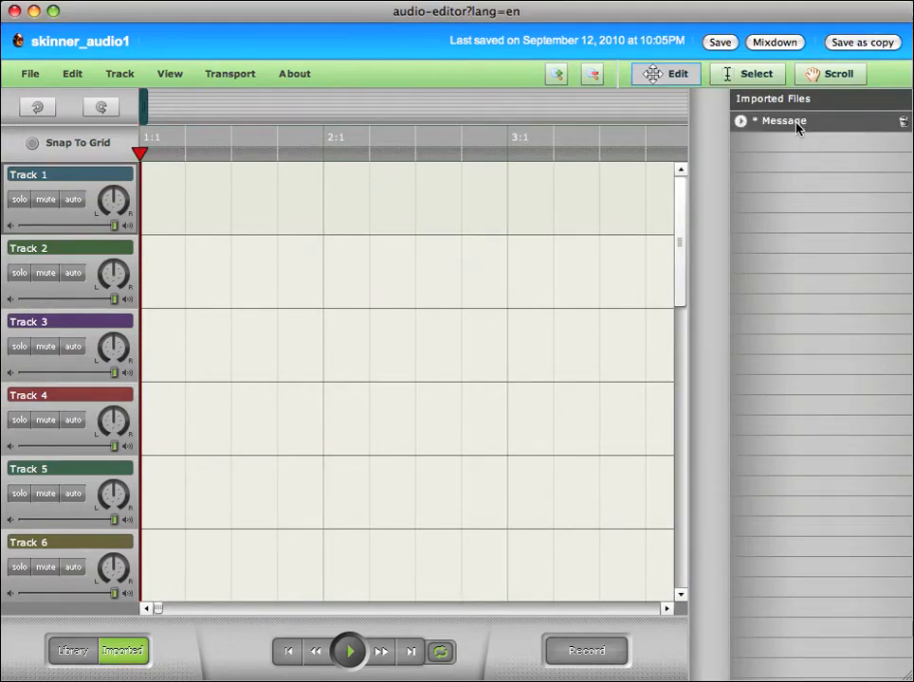
drag(798, 127, 189, 194)
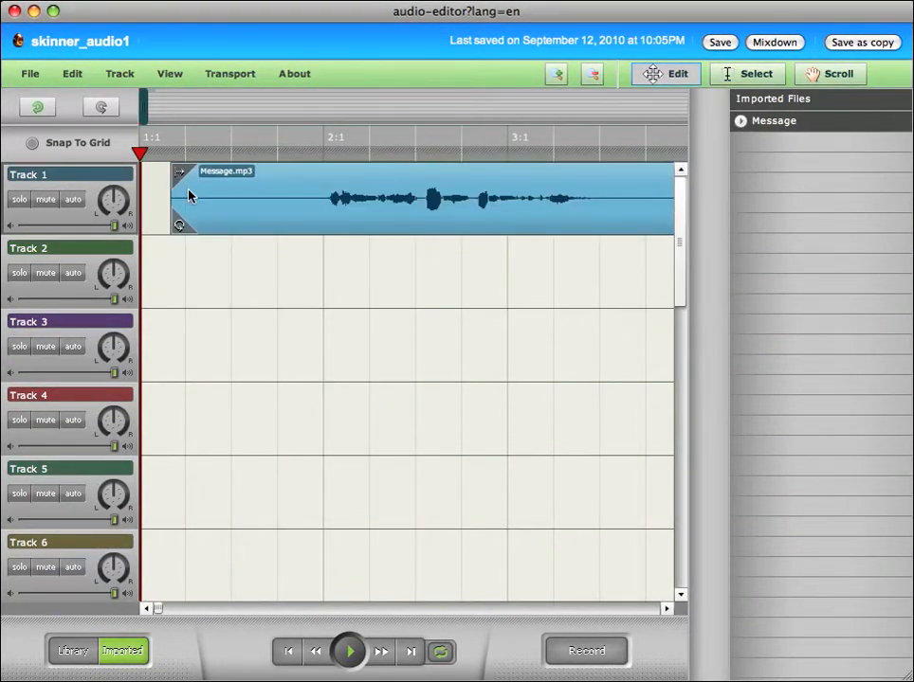
- Hide the Imported Files list and play the Message.mp3 clip from its start, then stop
click(126, 652)
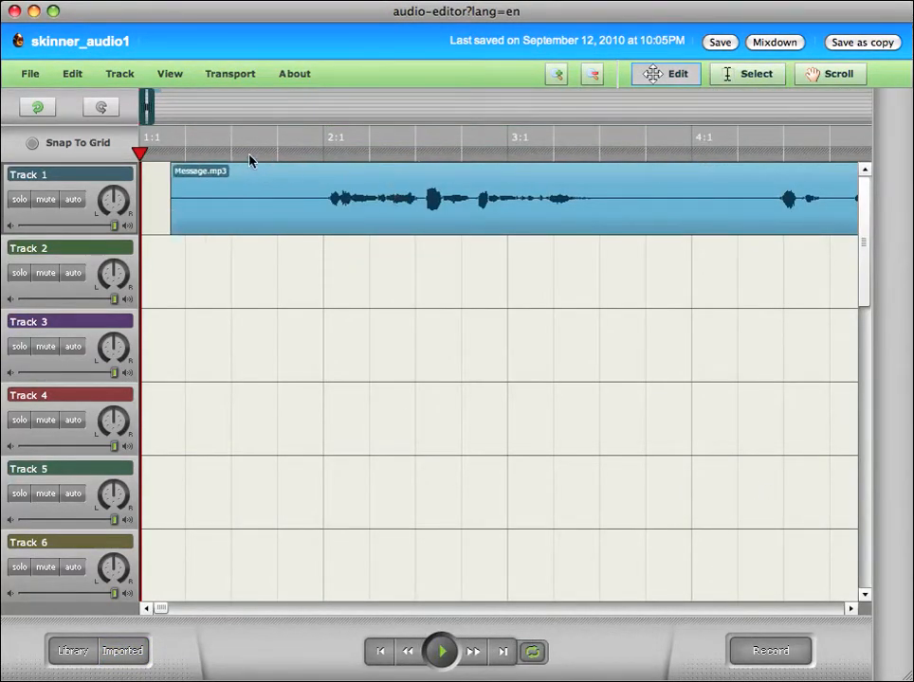
mouse_move(256, 182)
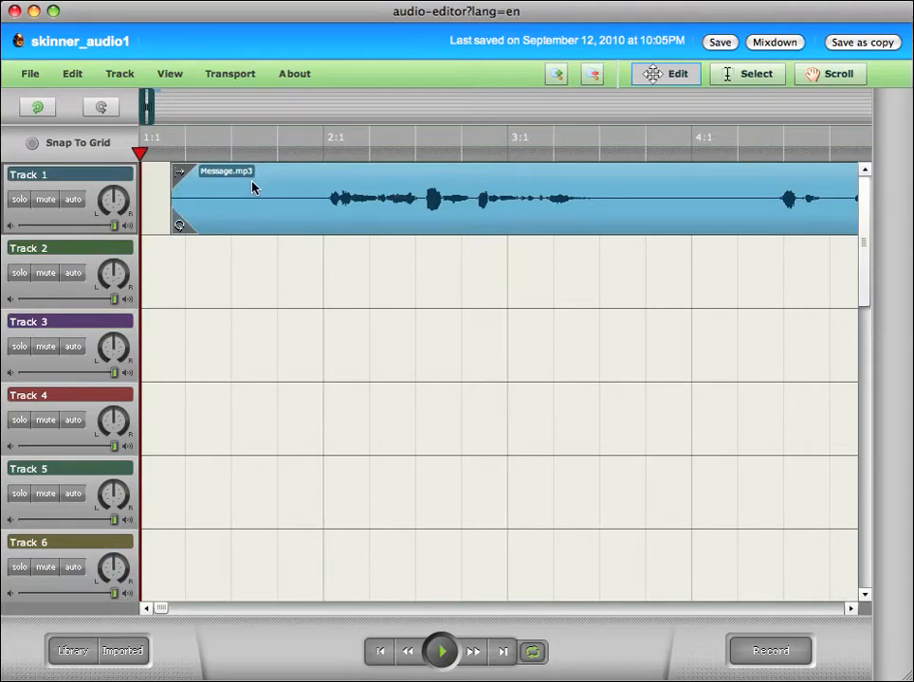
drag(142, 152, 310, 154)
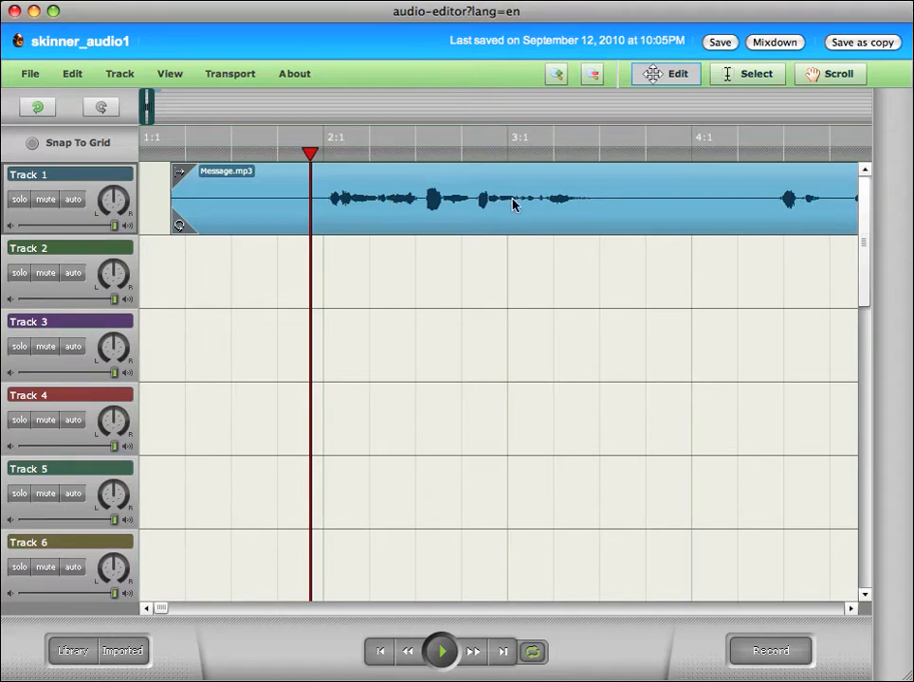
click(442, 653)
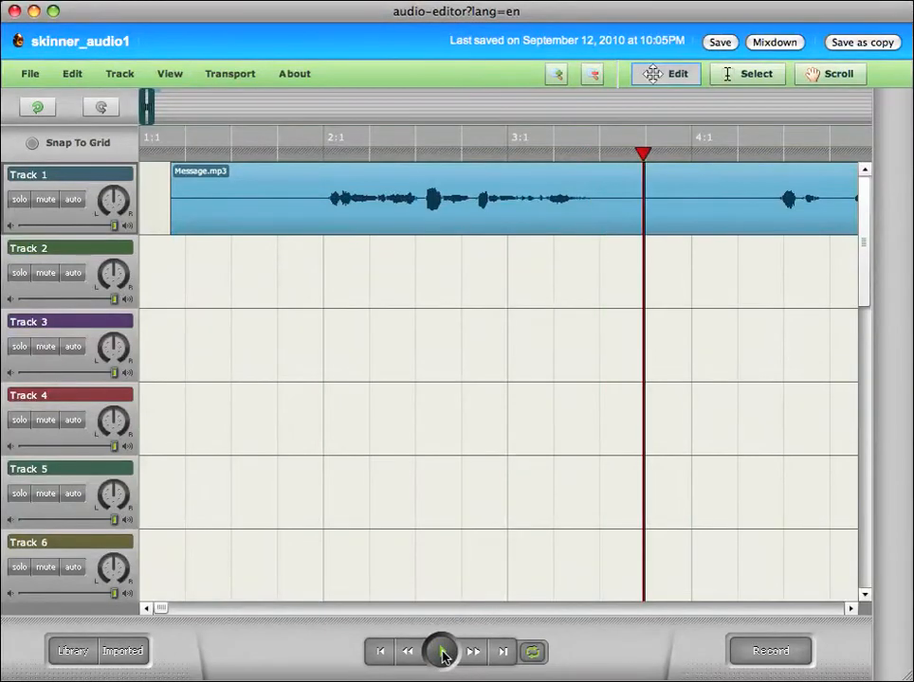
click(441, 653)
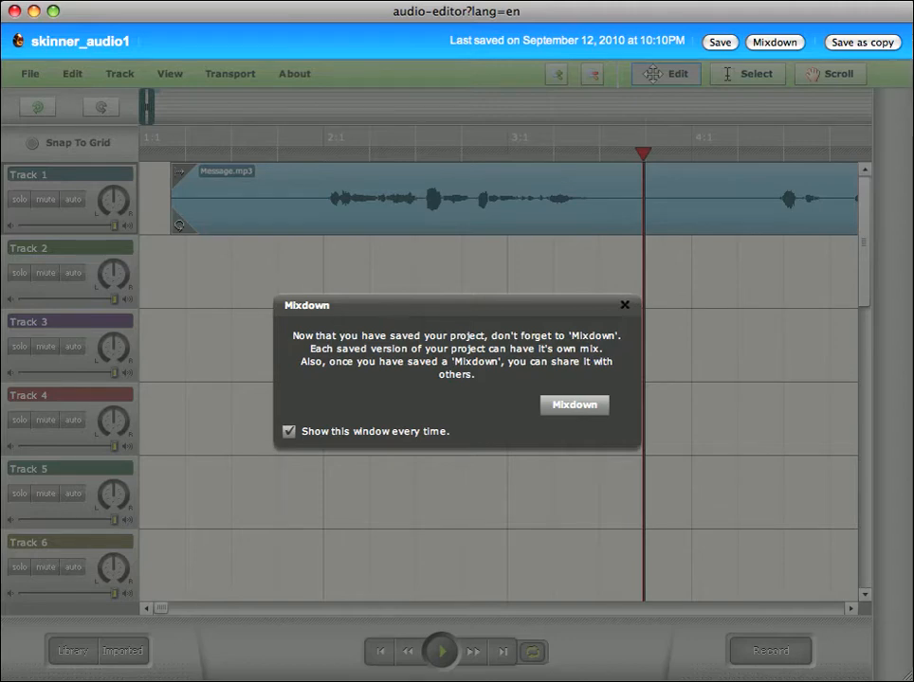
- Close the Mixdown reminder to return to the skinner_audio1 timeline
click(625, 305)
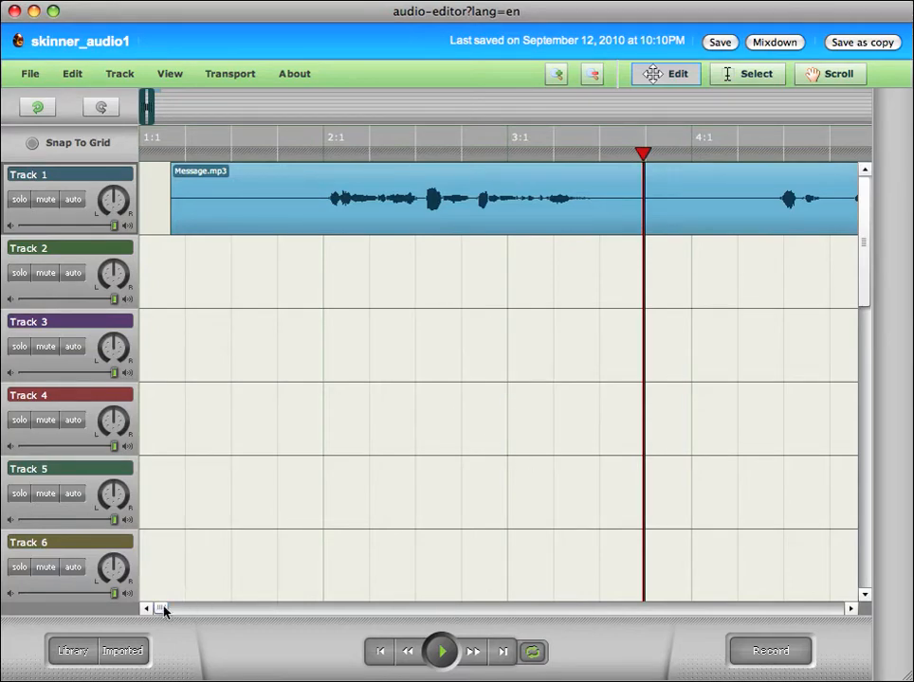
mouse_move(163, 608)
mouse_down()
mouse_move(179, 610)
mouse_move(149, 605)
mouse_up()
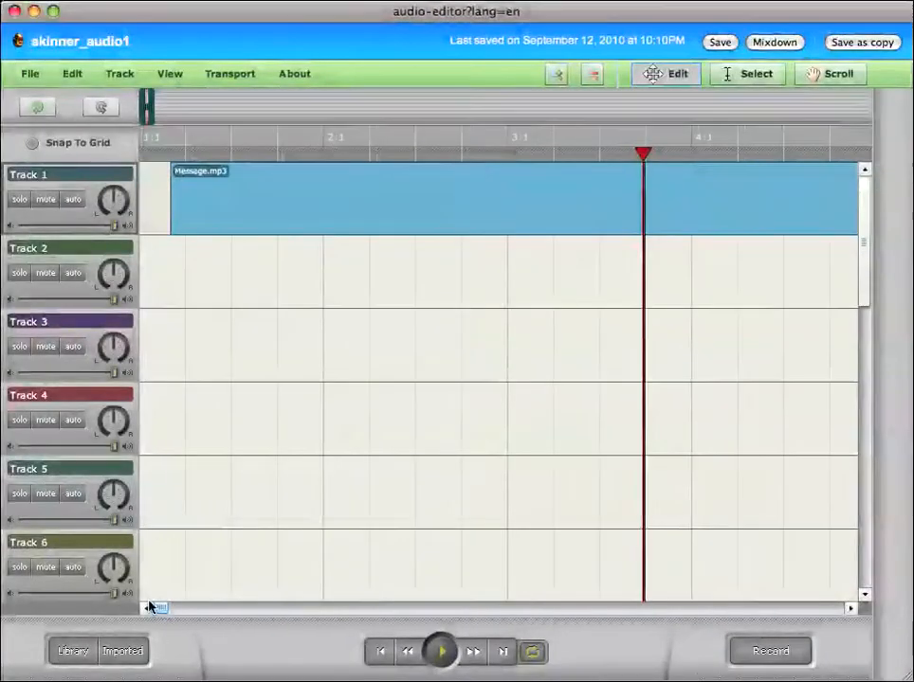
- Play the beginning of Message.mp3 to find where the speech starts
mouse_move(202, 210)
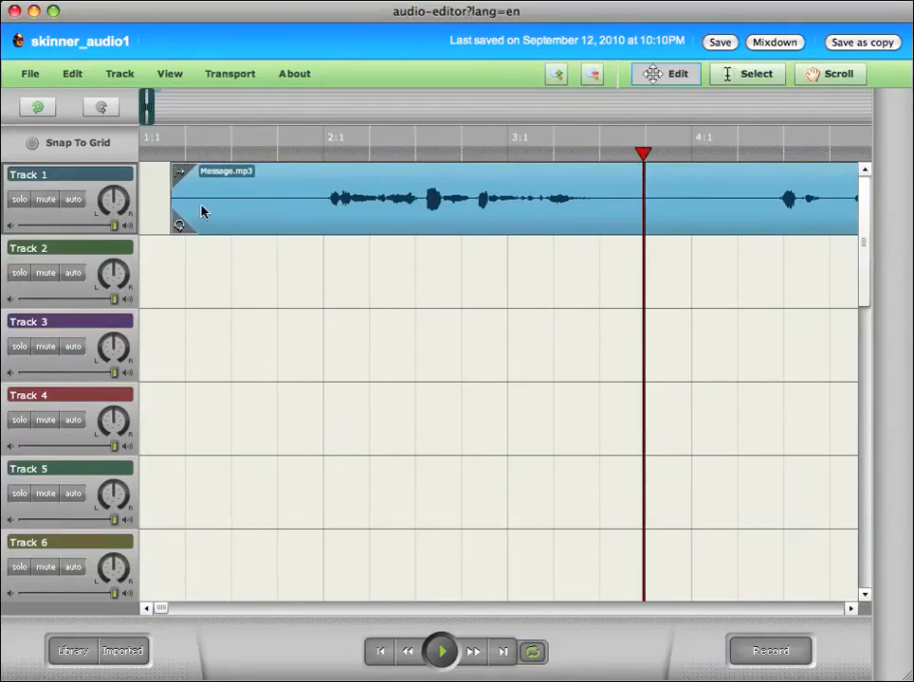
click(176, 154)
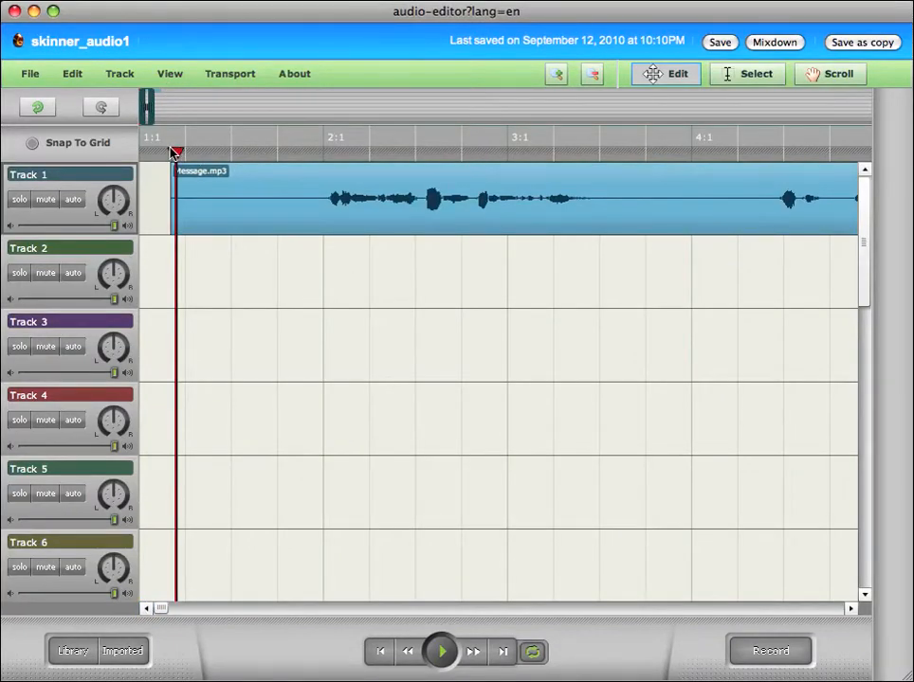
key(space)
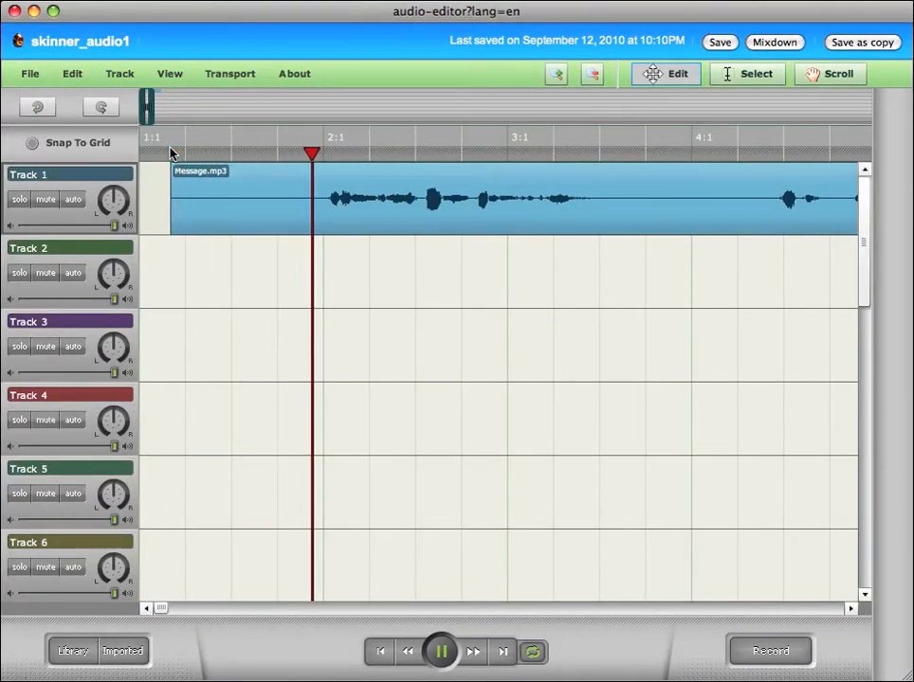
key(space)
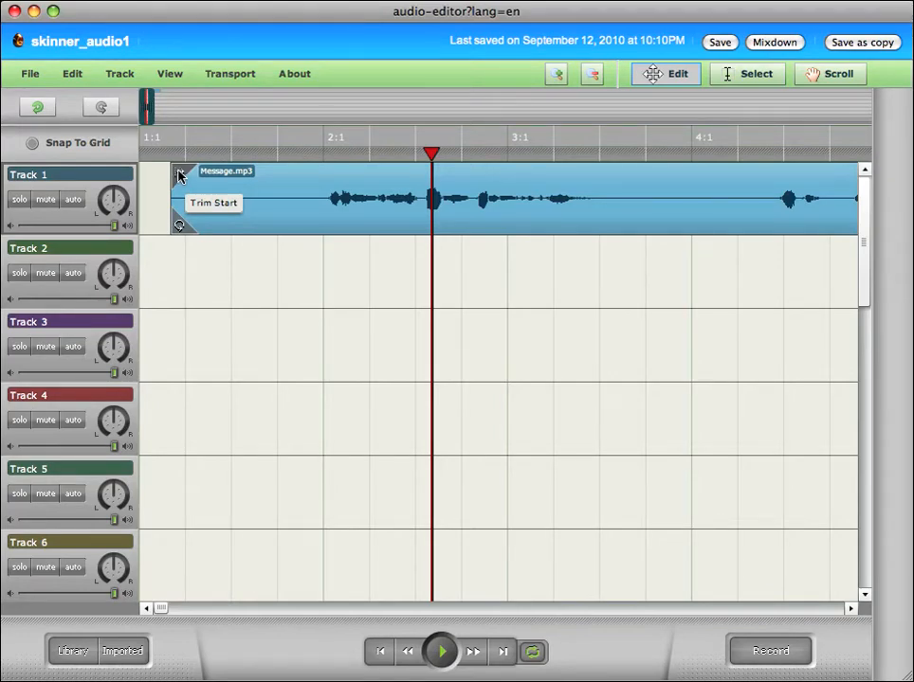
- Trim the silent start off Message.mp3, replay it, and move the clip to begin at bar 2:1
drag(180, 175, 314, 166)
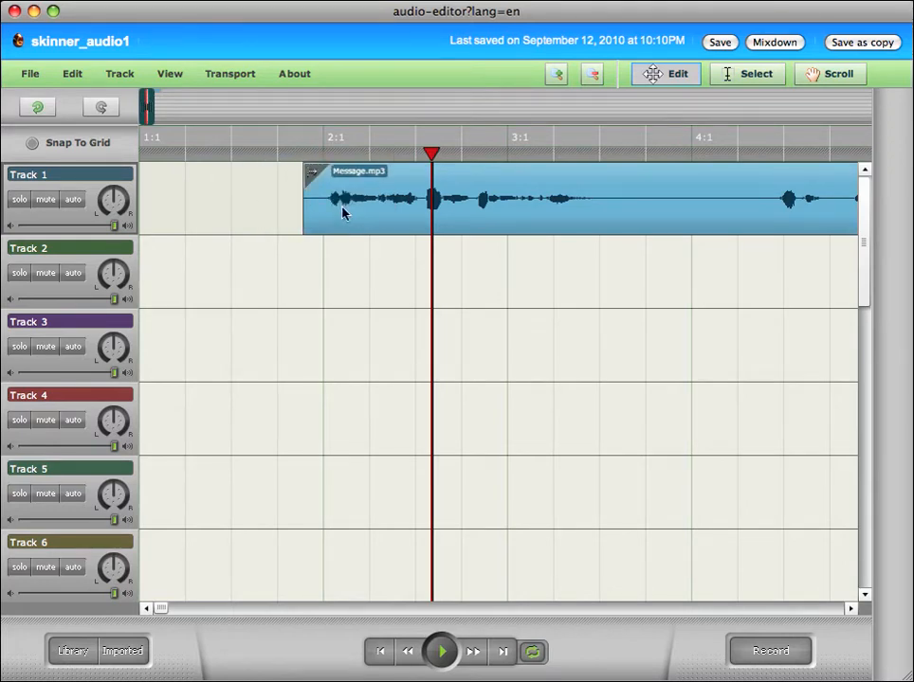
click(262, 138)
key(space)
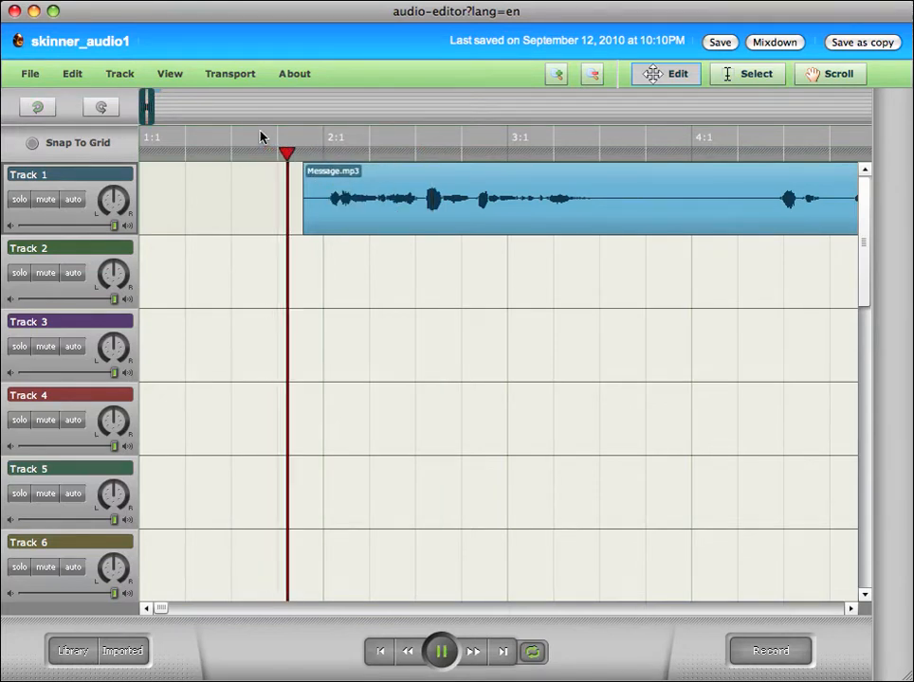
key(space)
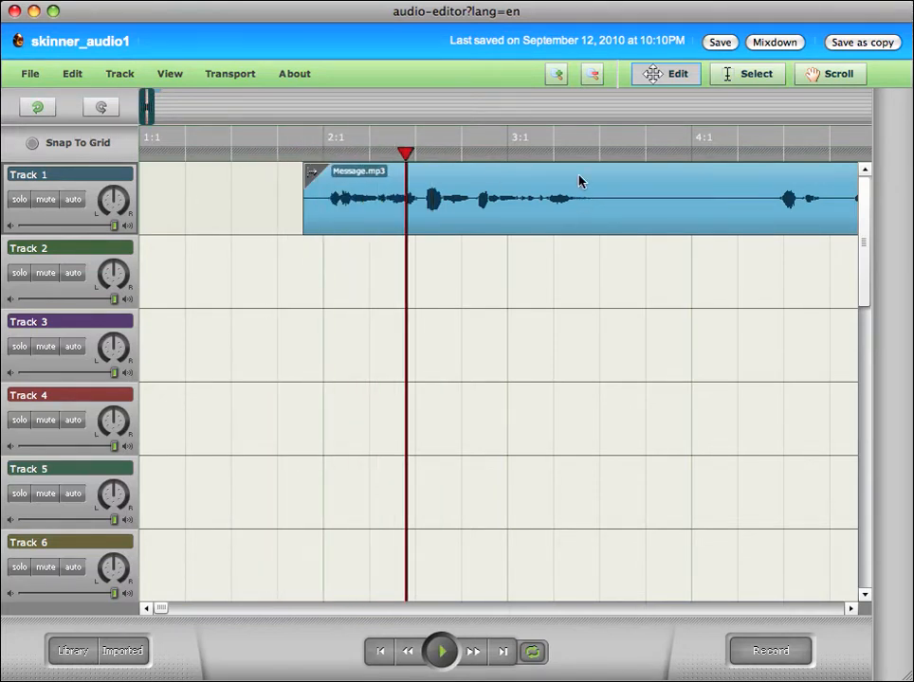
drag(582, 182, 601, 184)
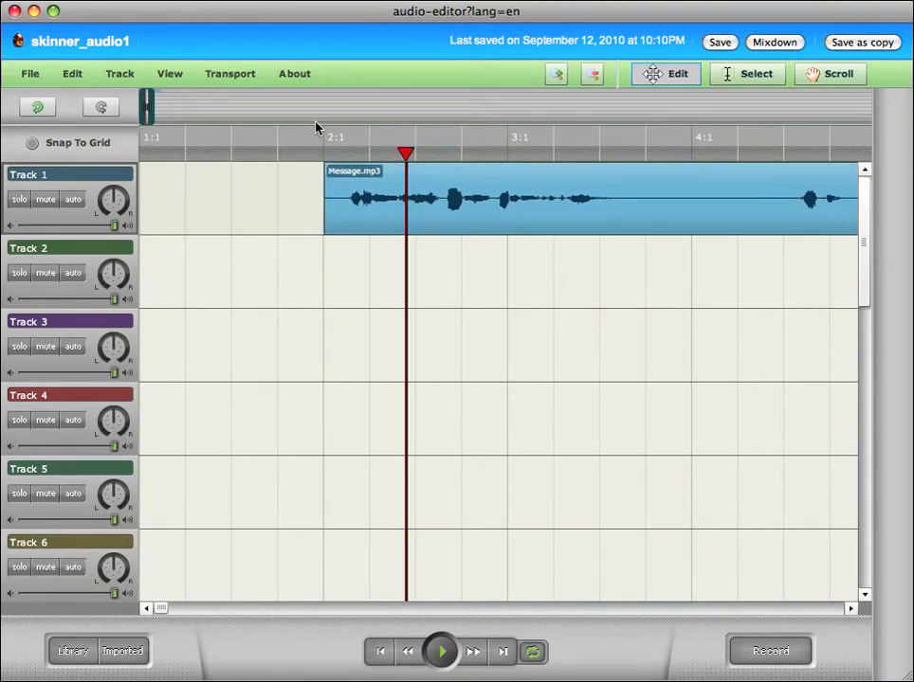
- Trim the end of Message.mp3 back so the clip finishes just before bar 6:1
click(337, 144)
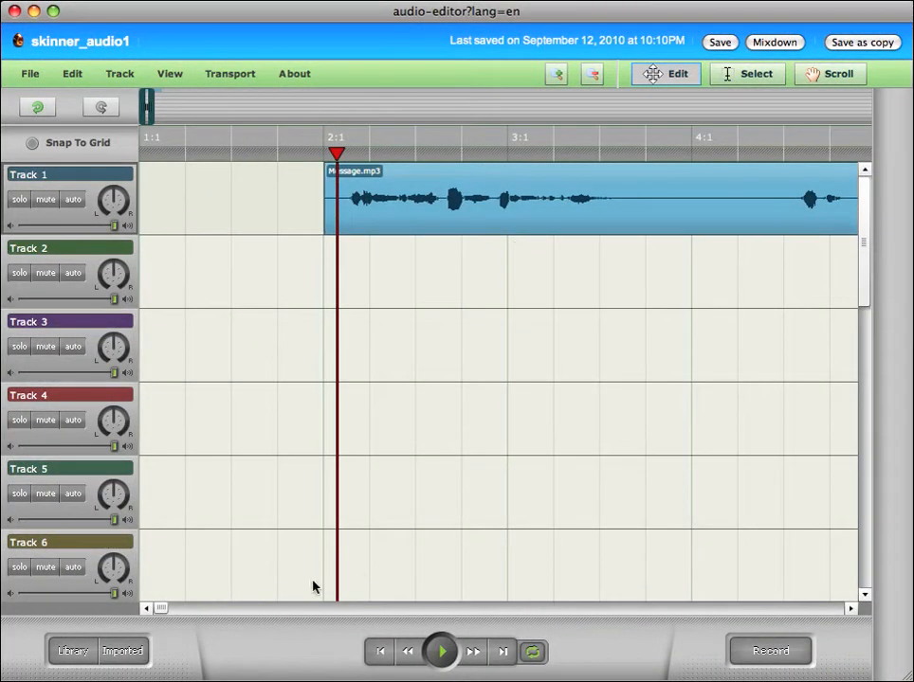
drag(160, 609, 172, 607)
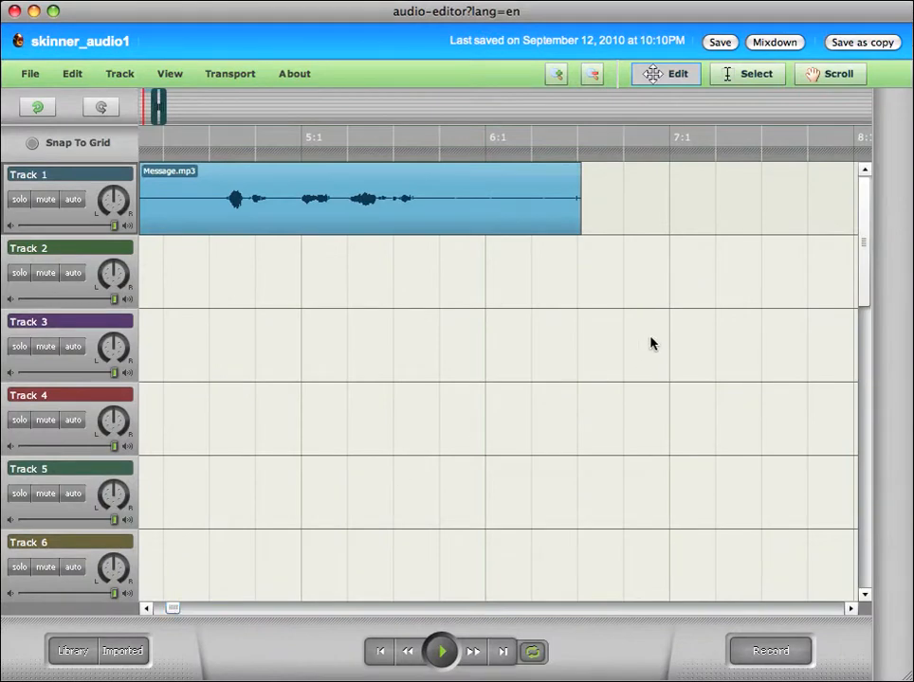
drag(565, 173, 435, 176)
drag(179, 608, 171, 605)
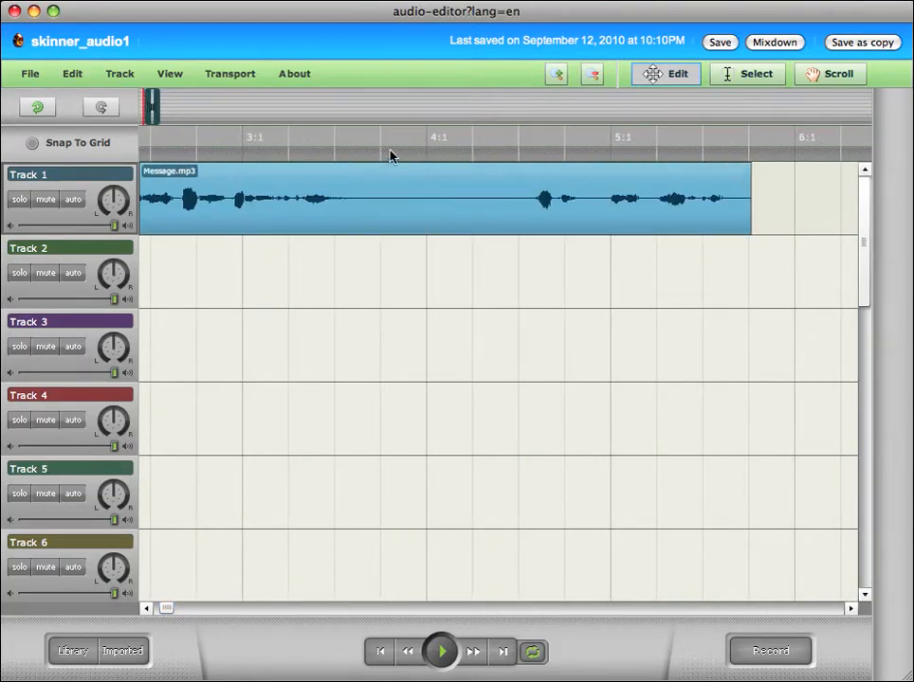
click(427, 142)
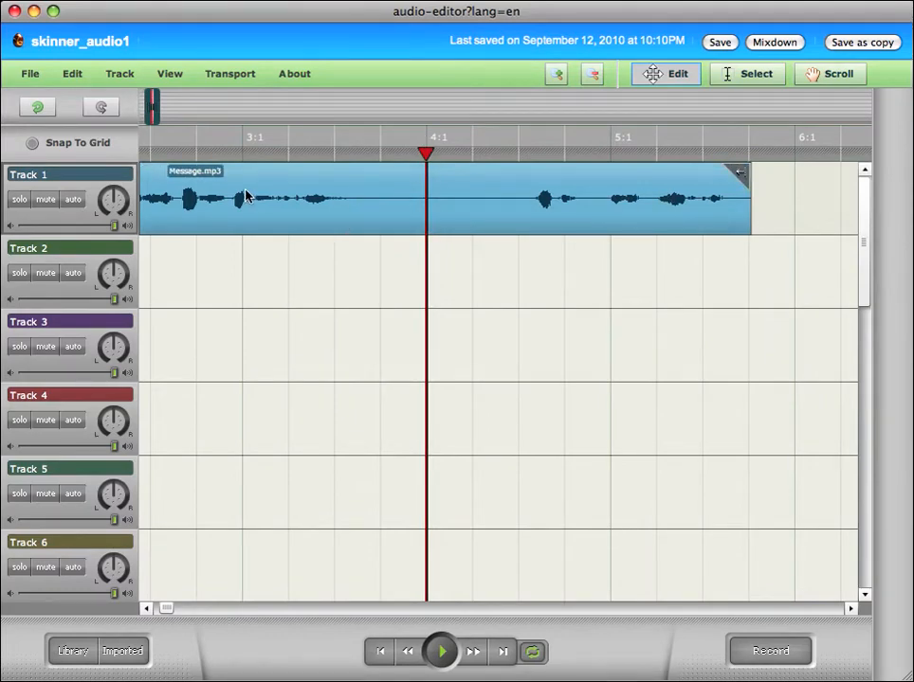
click(74, 74)
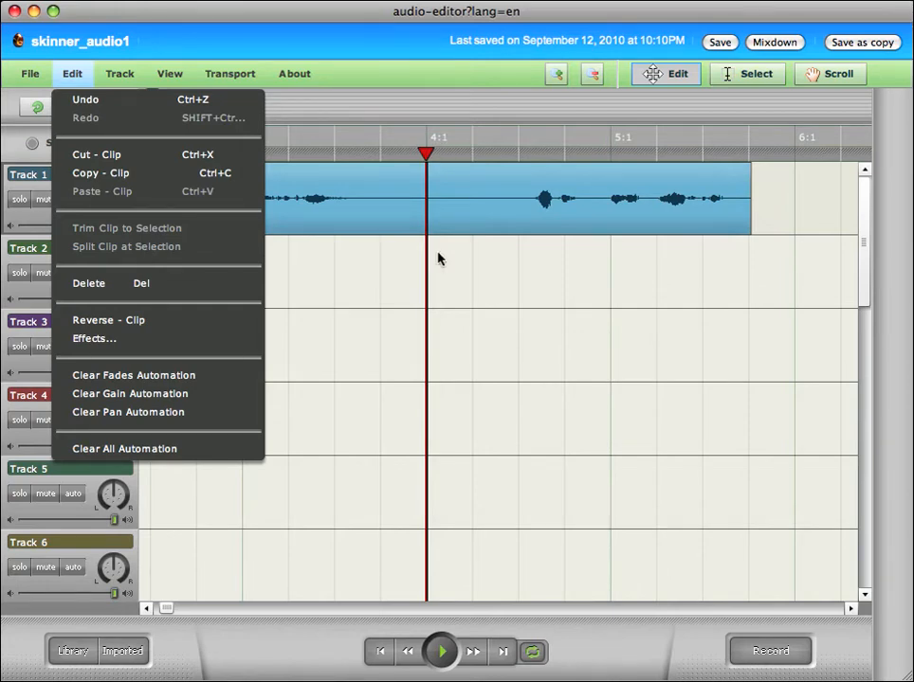
mouse_move(377, 200)
click(352, 268)
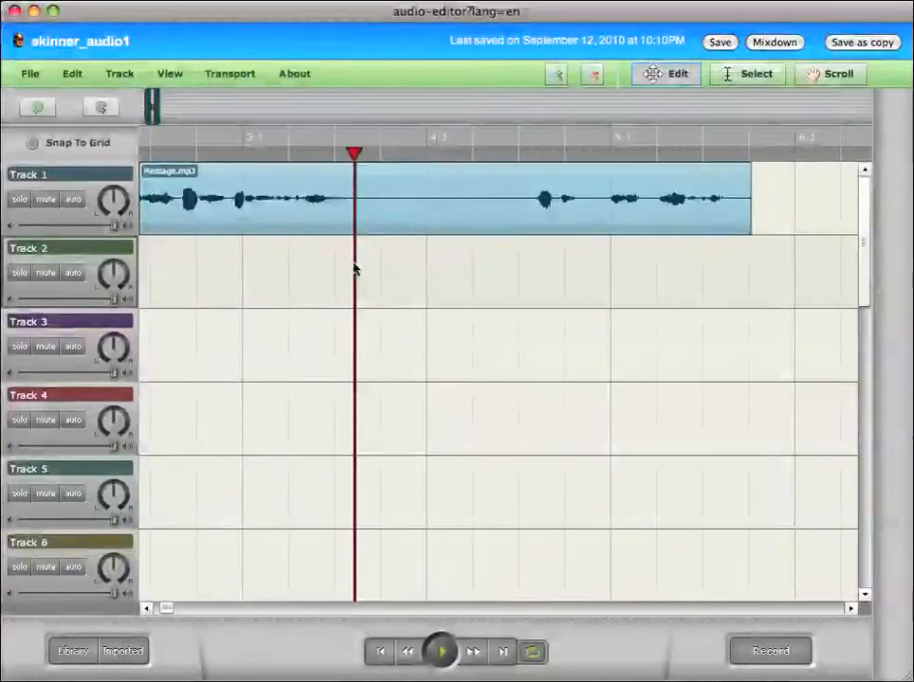
- Replay Message.mp3 from near its start and park the playhead just before bar 4:1
click(299, 152)
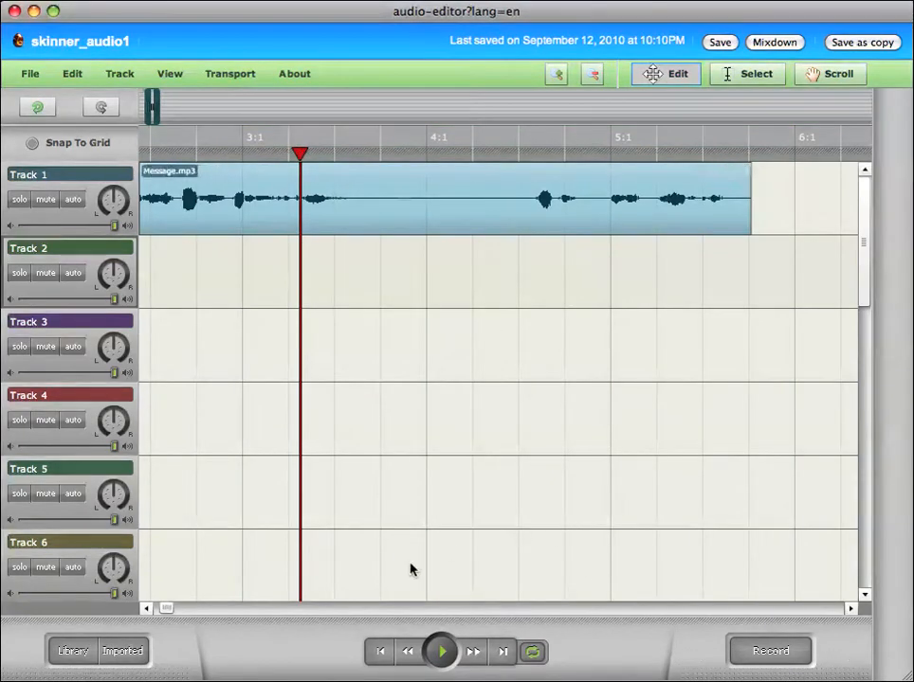
mouse_move(169, 608)
mouse_down()
mouse_move(155, 607)
mouse_move(164, 606)
mouse_up()
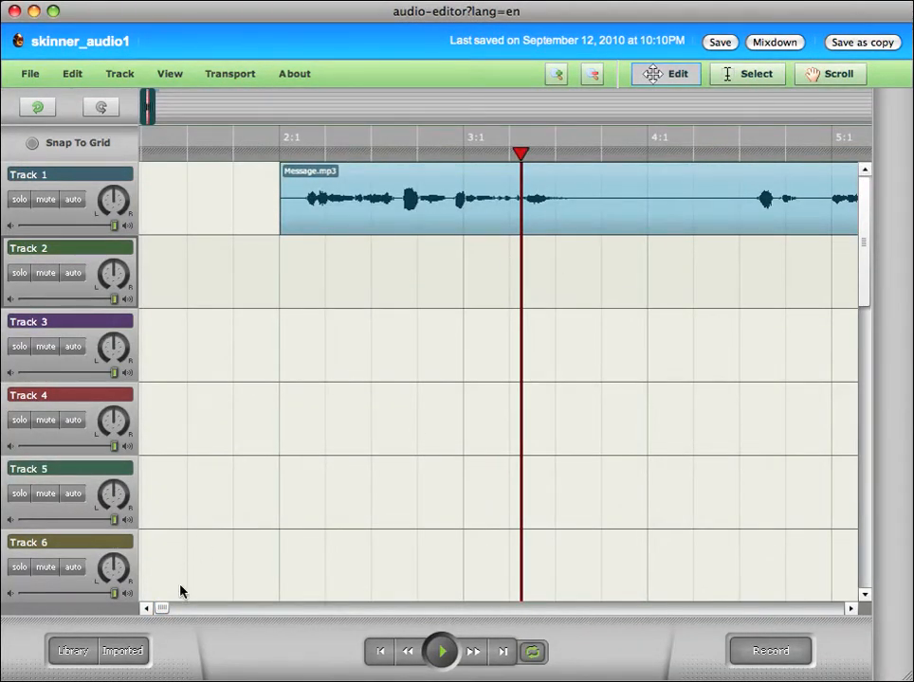
drag(160, 608, 166, 608)
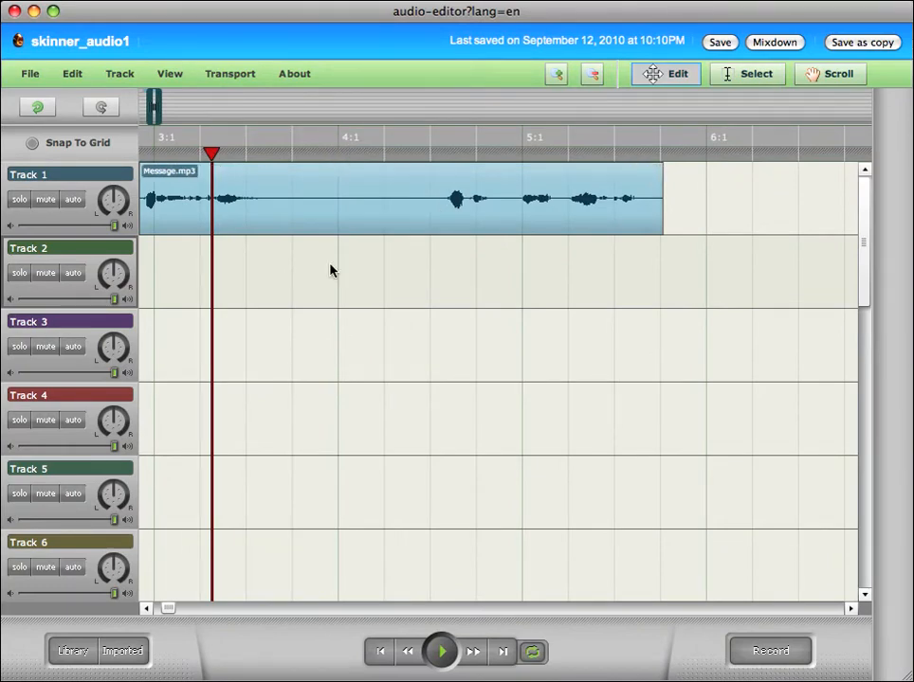
drag(169, 612, 161, 612)
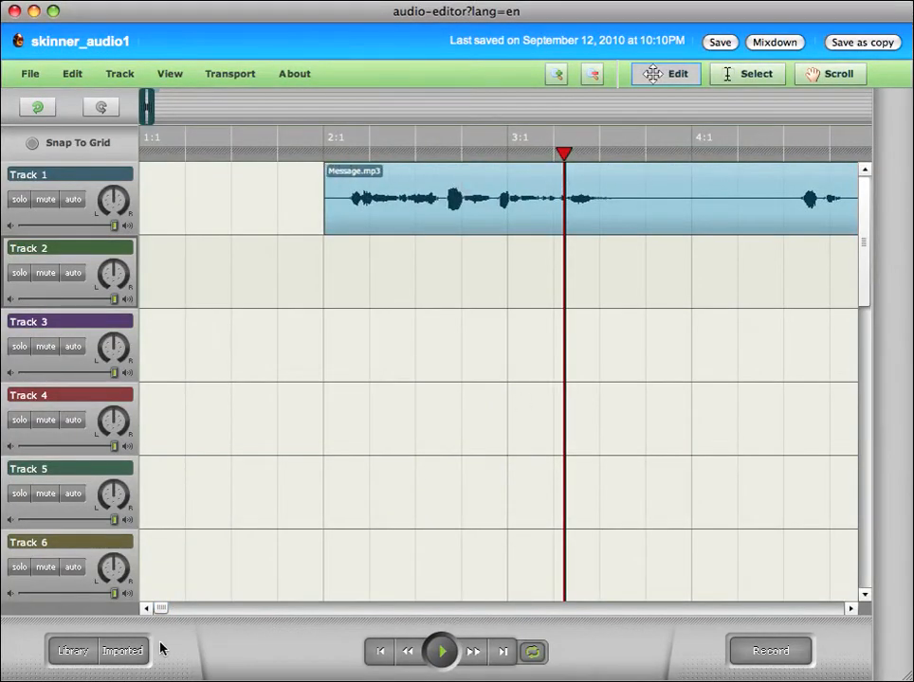
drag(161, 614, 172, 611)
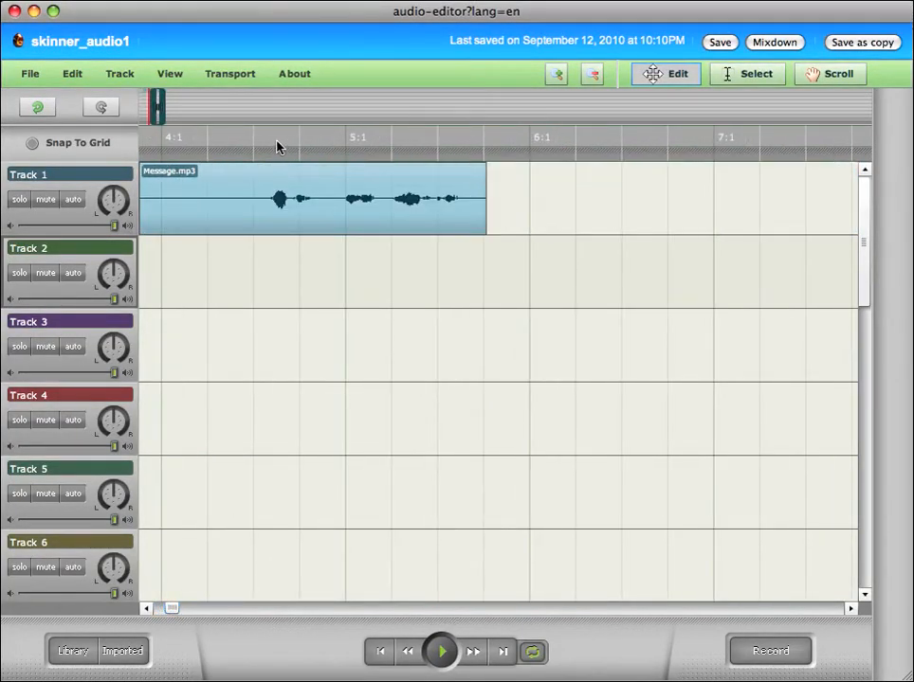
drag(172, 609, 161, 609)
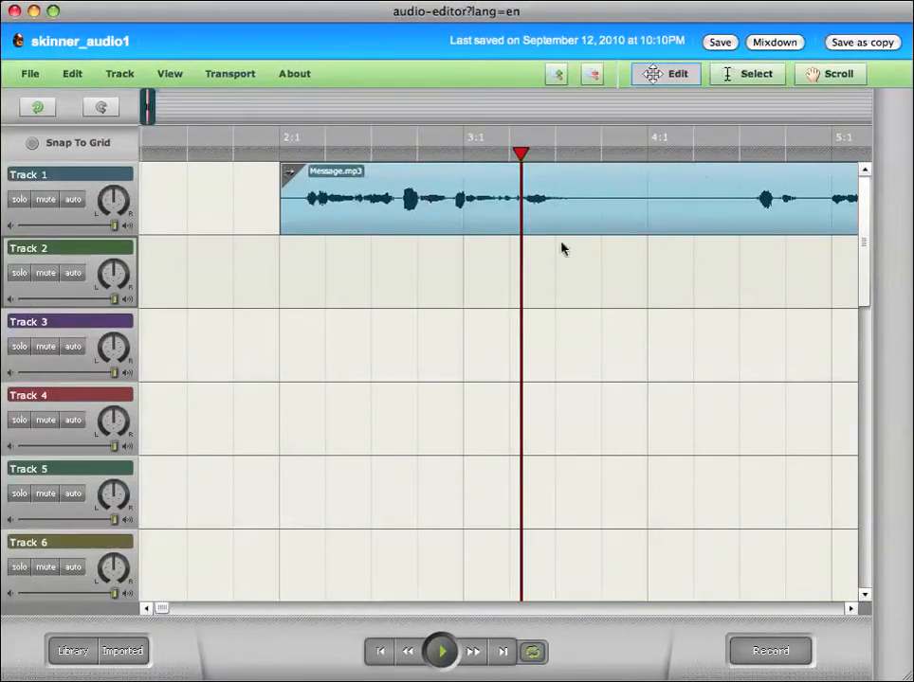
click(298, 141)
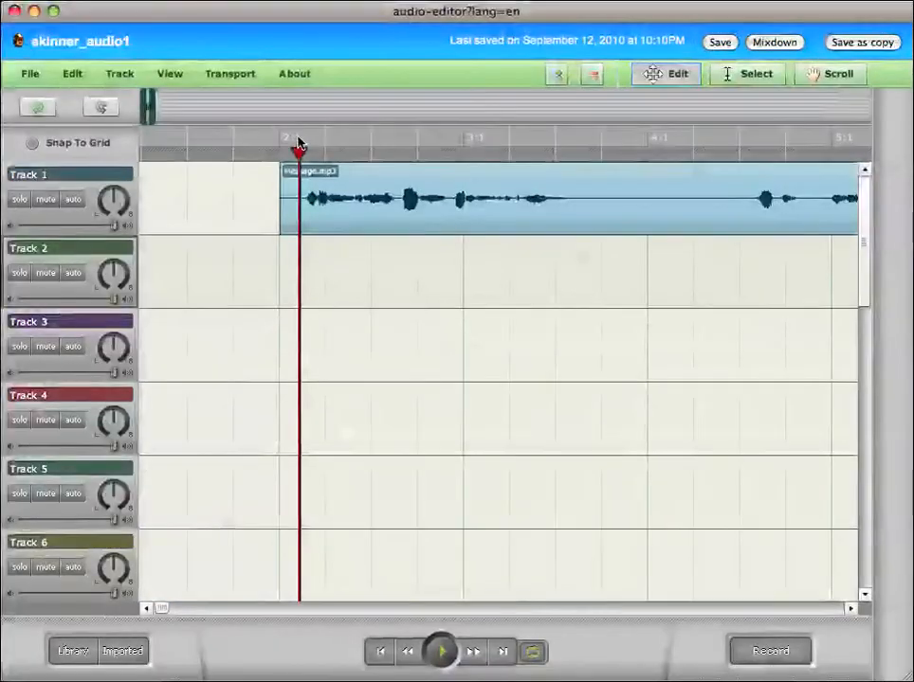
key(space)
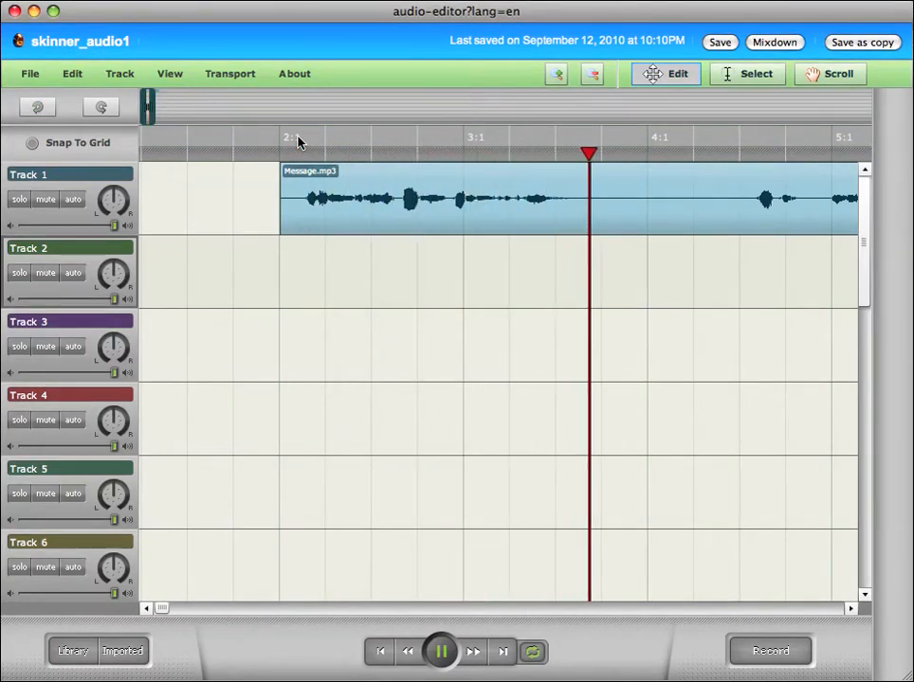
key(space)
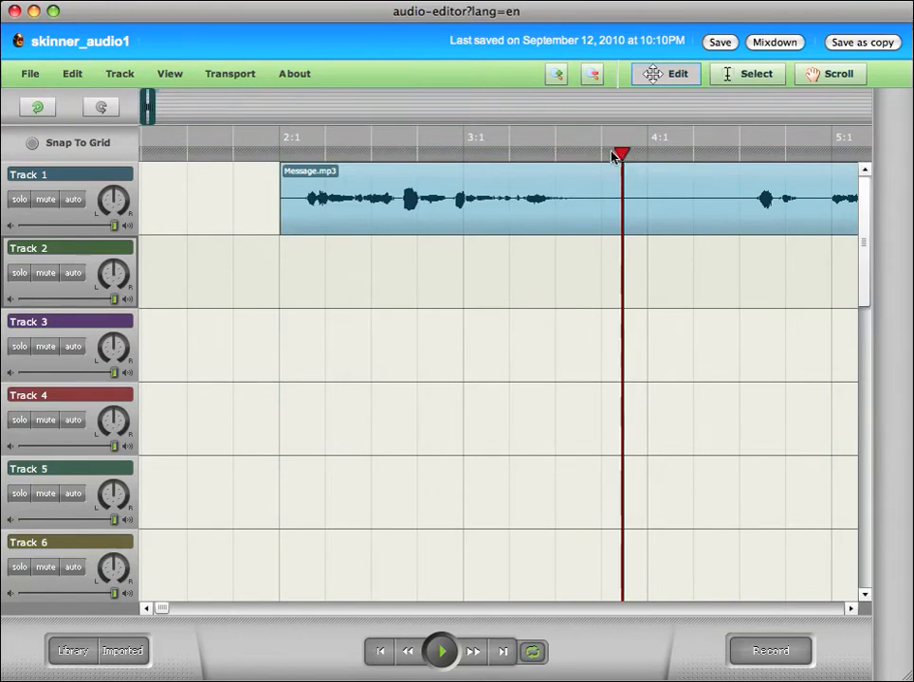
drag(614, 153, 602, 153)
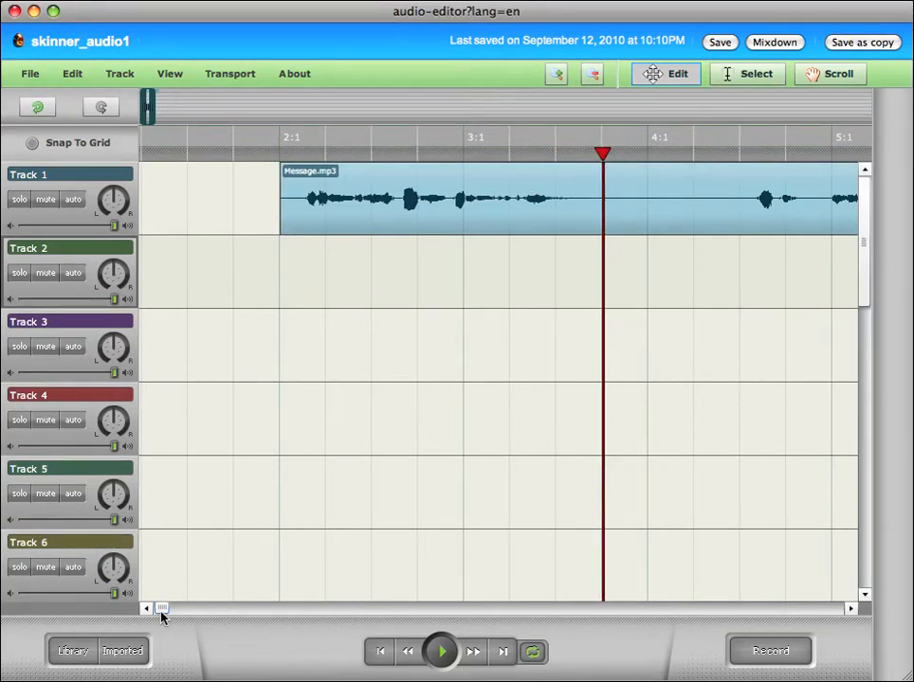
drag(161, 616, 169, 614)
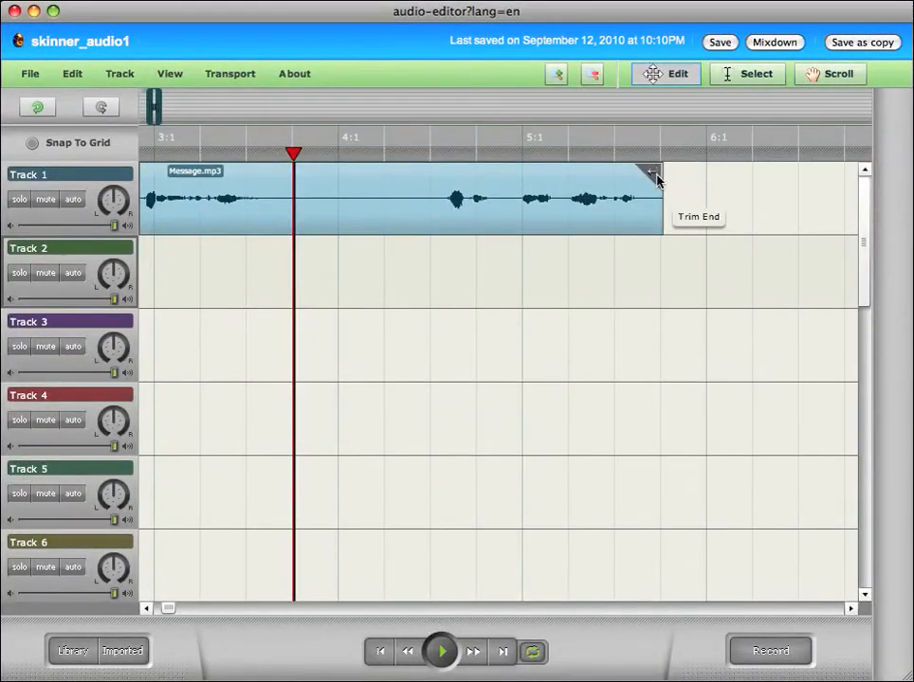
- Trim Message.mp3 to end just before bar 4:1 and play it back from bar 2
drag(657, 180, 291, 180)
drag(166, 610, 159, 609)
click(286, 151)
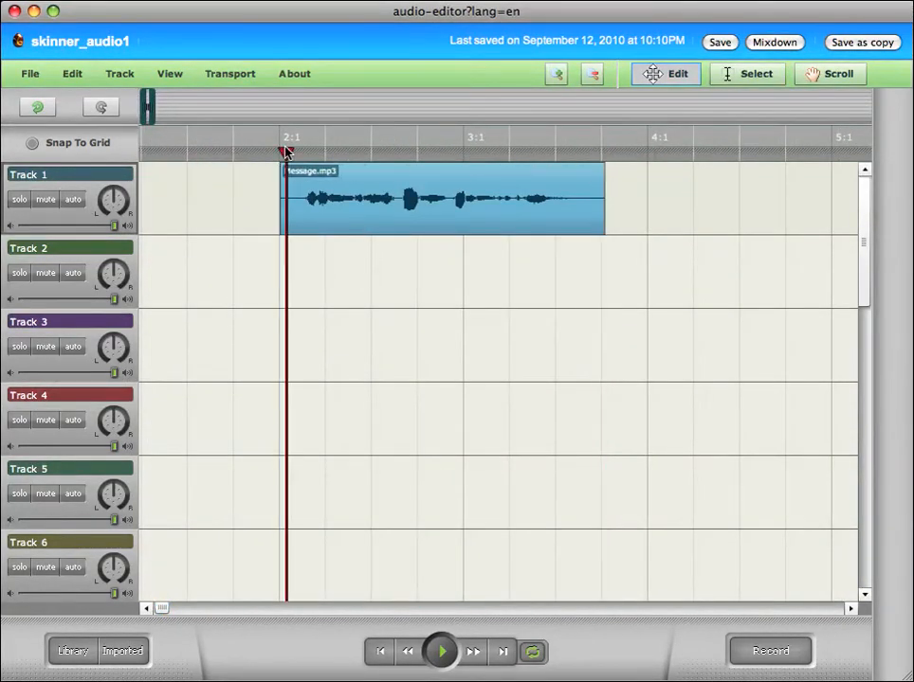
key(space)
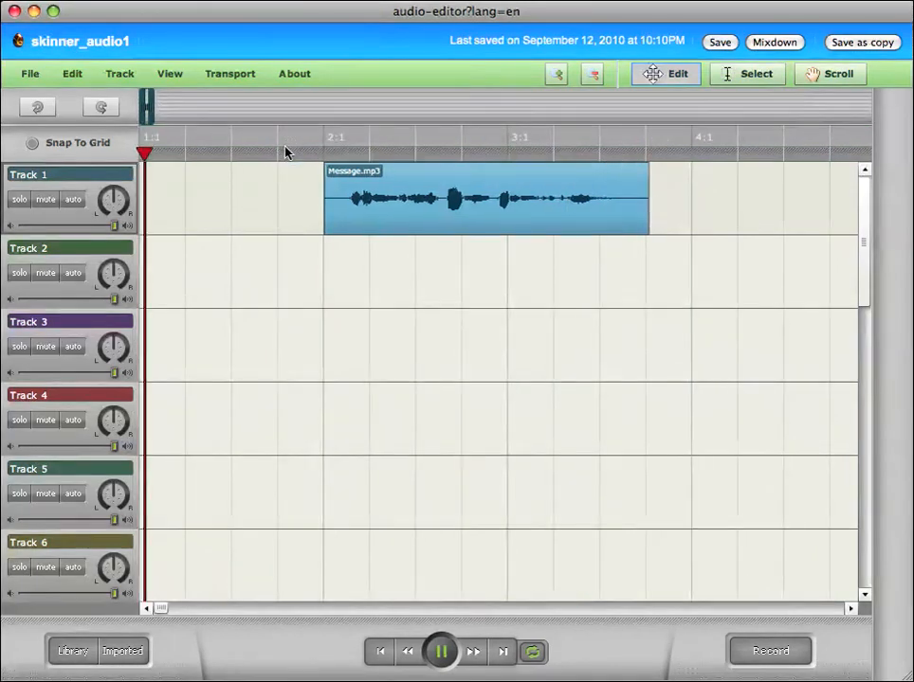
key(space)
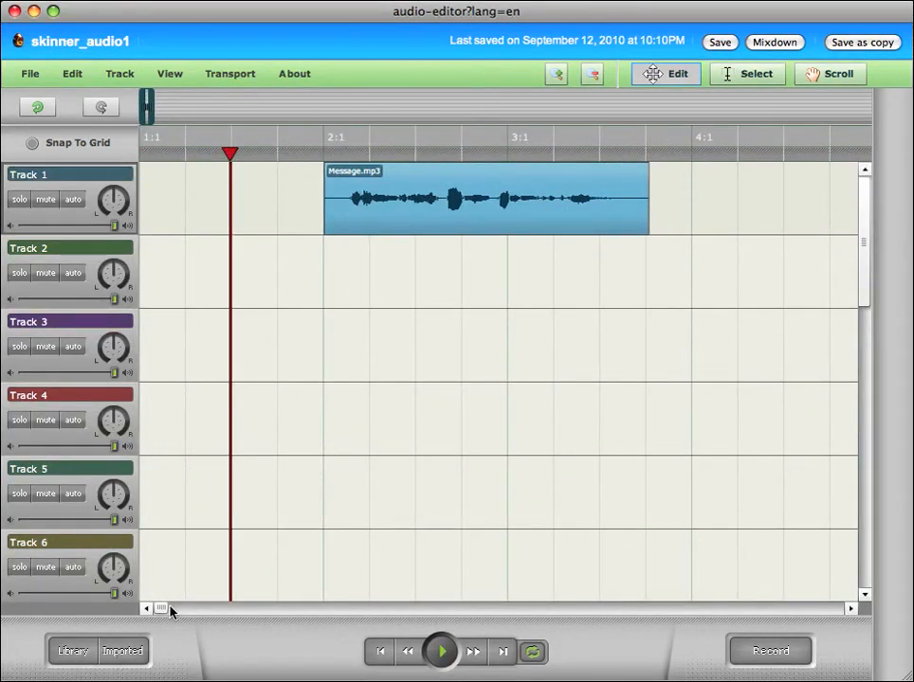
- Drag a second Message.mp3 from Imported Files onto Track 1, just after bar 4:1
click(126, 653)
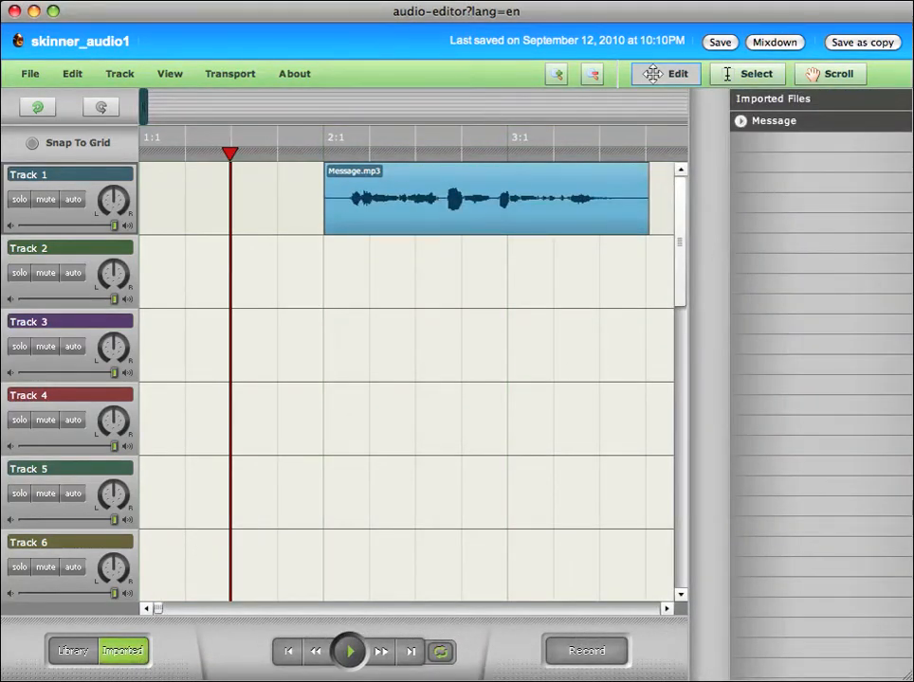
drag(159, 609, 162, 609)
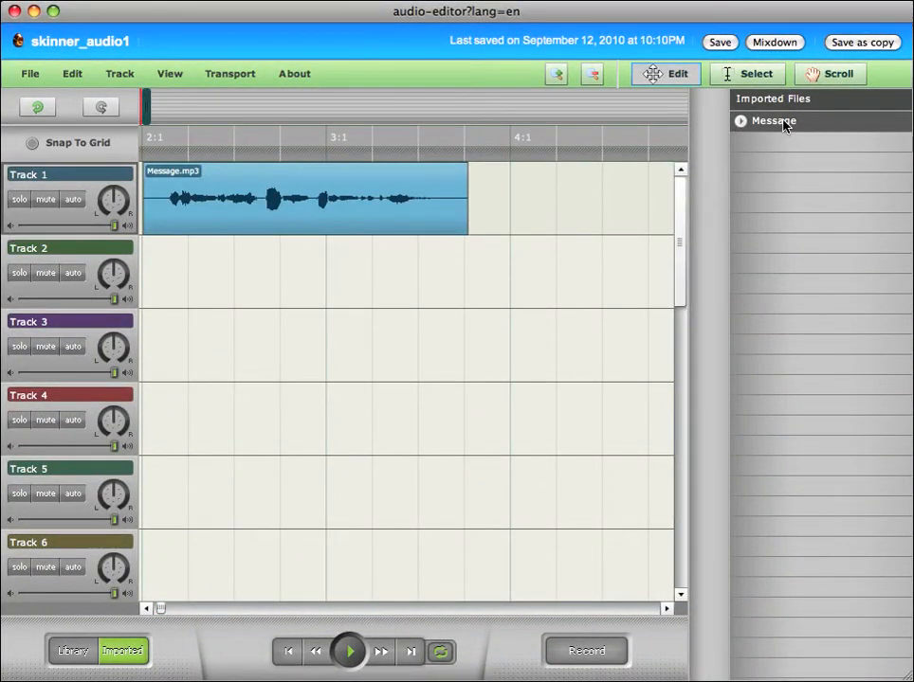
drag(784, 126, 546, 198)
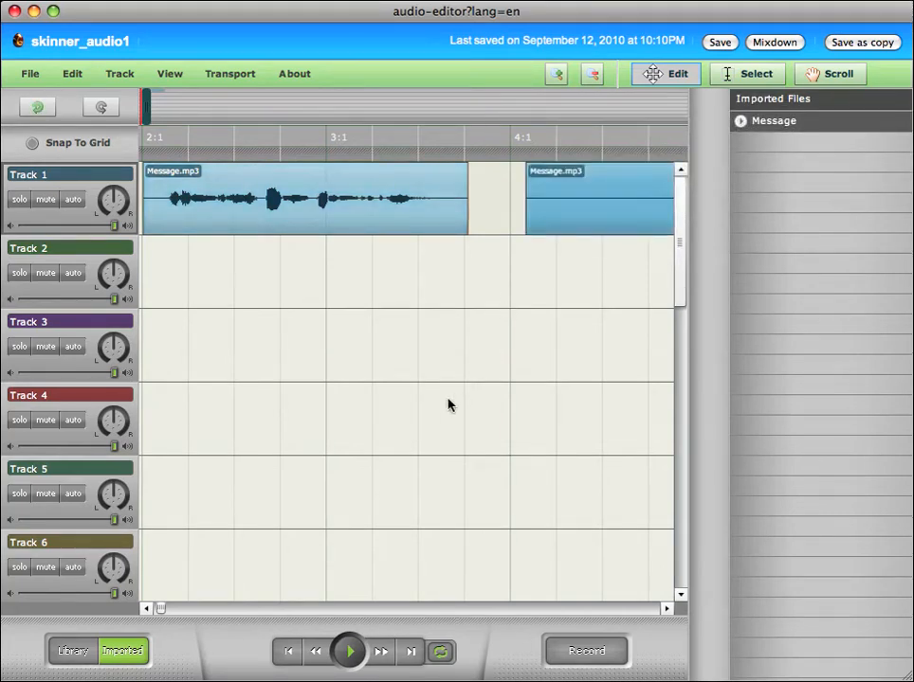
click(133, 656)
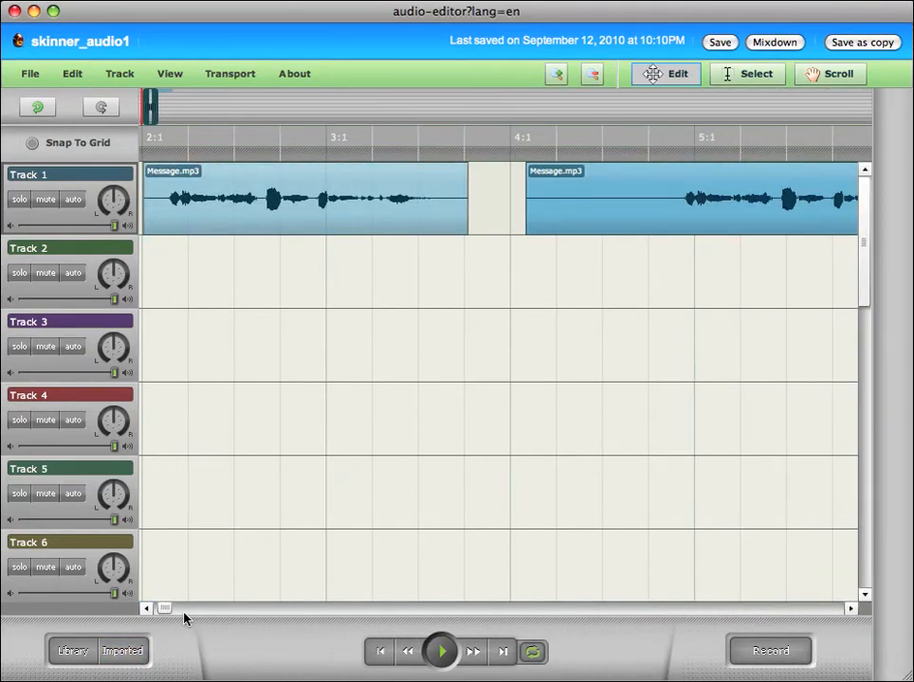
- Play the second Message.mp3 clip from near bar 4 and set the playhead at bar 7:1
drag(165, 608, 173, 607)
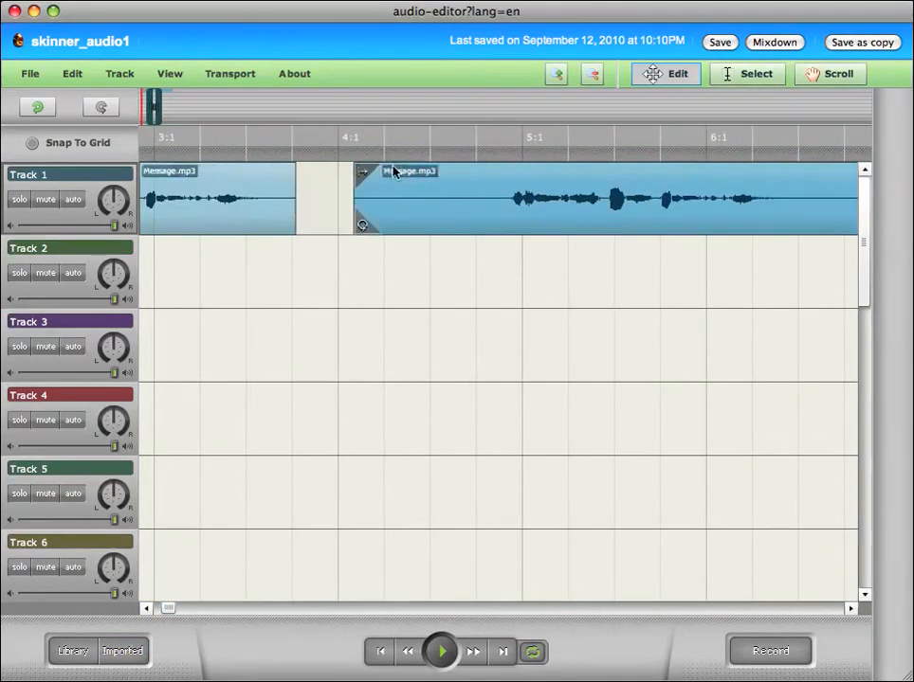
click(349, 148)
key(space)
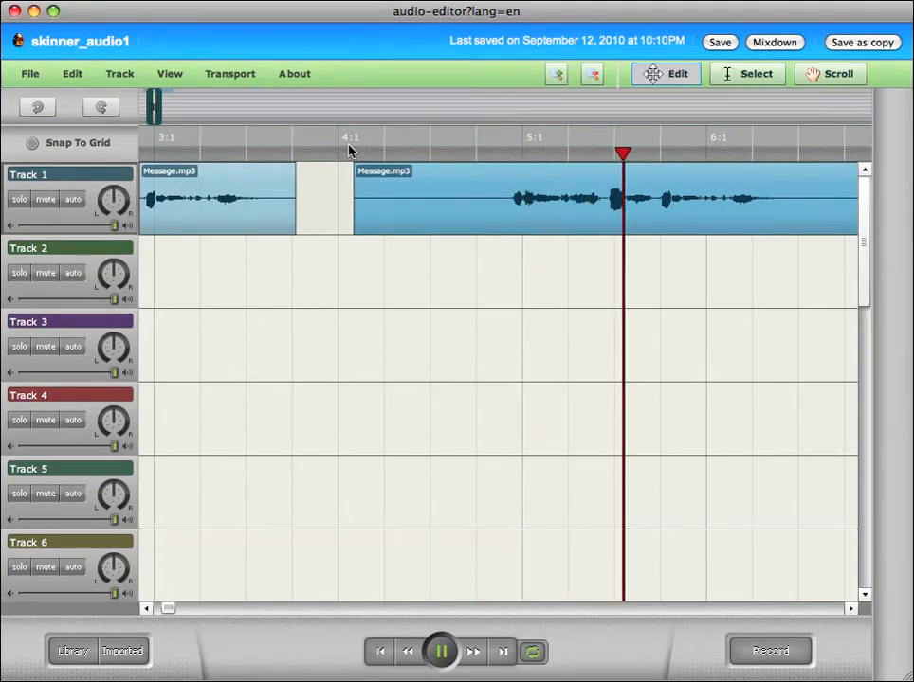
key(space)
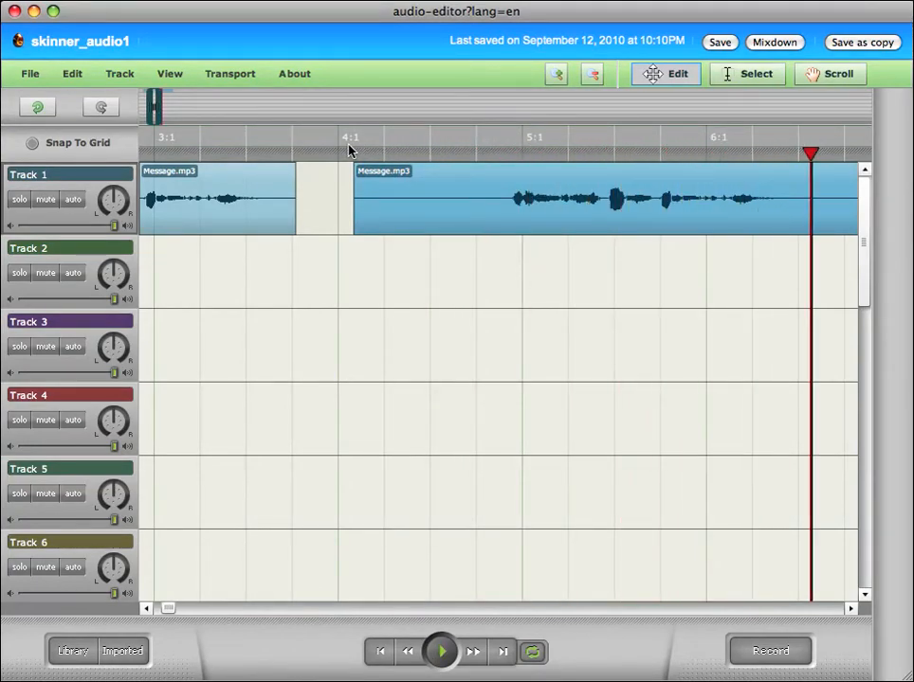
drag(166, 608, 175, 609)
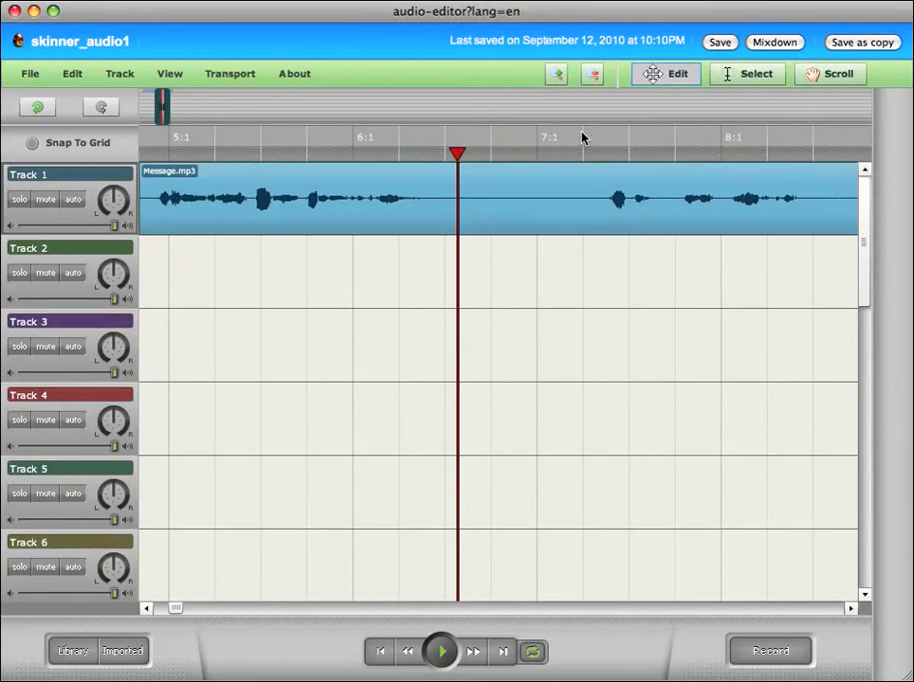
click(582, 138)
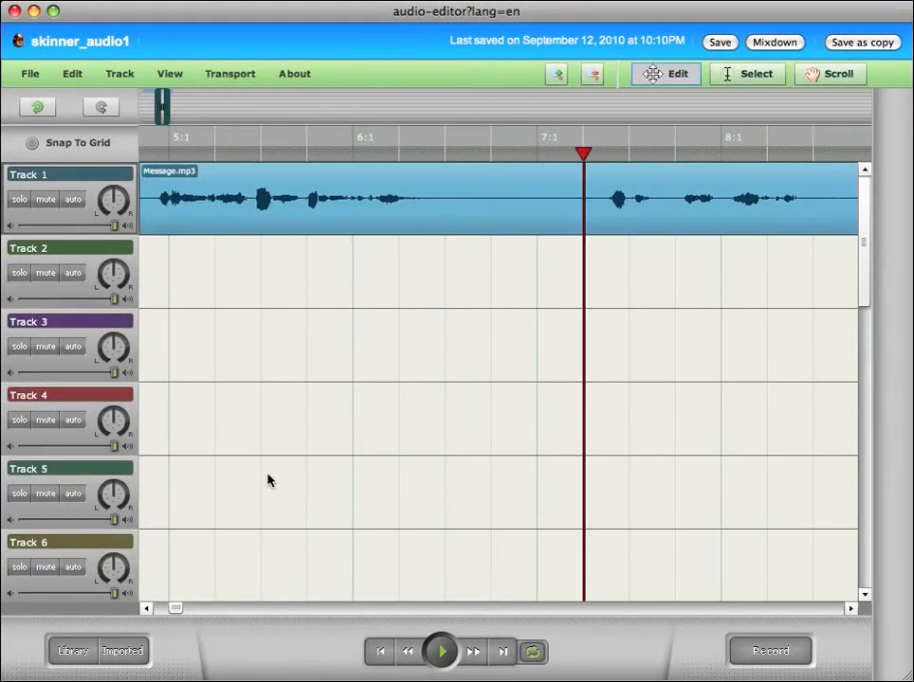
- Trim the second clip's start up to bar 7 and play the trimmed result
click(147, 610)
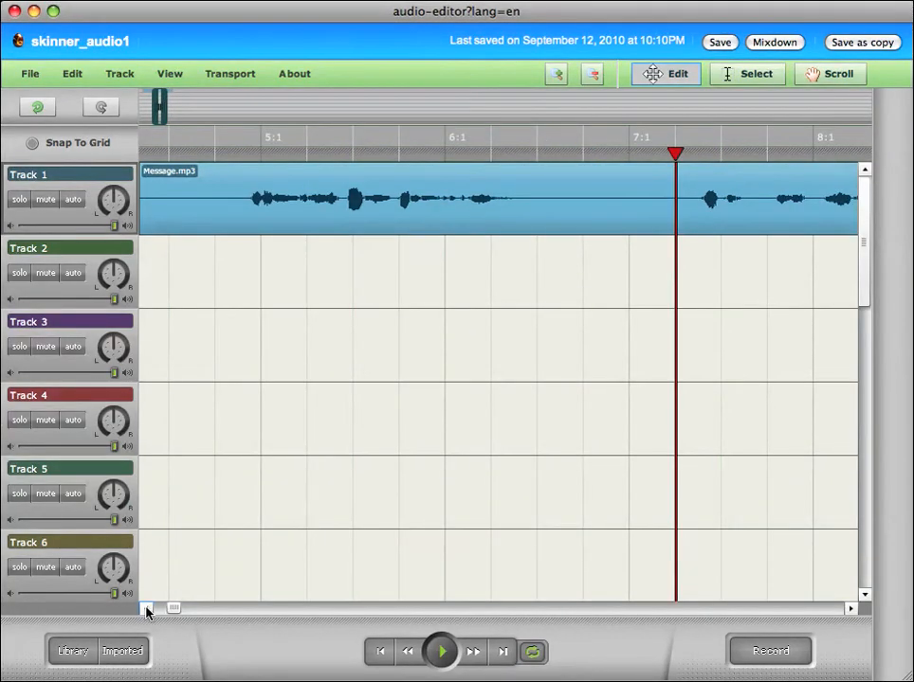
click(147, 609)
mouse_move(194, 176)
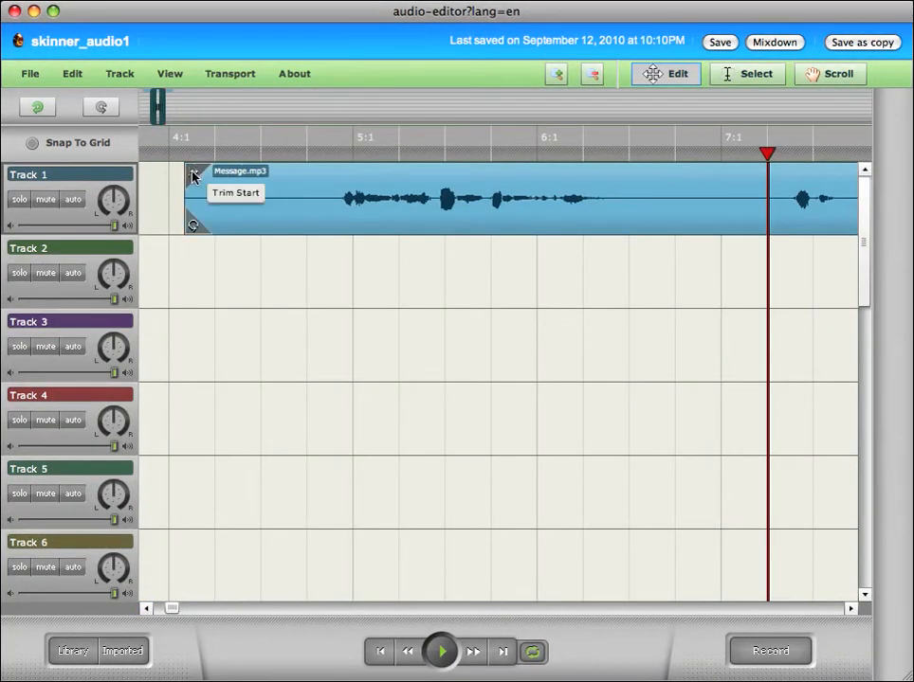
drag(194, 176, 776, 184)
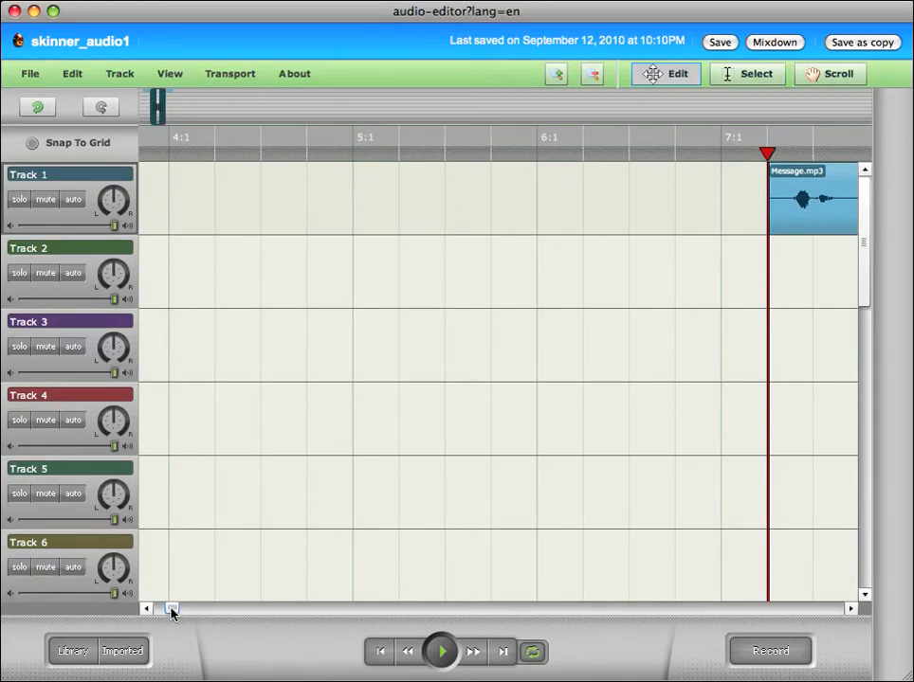
drag(172, 612, 180, 606)
key(space)
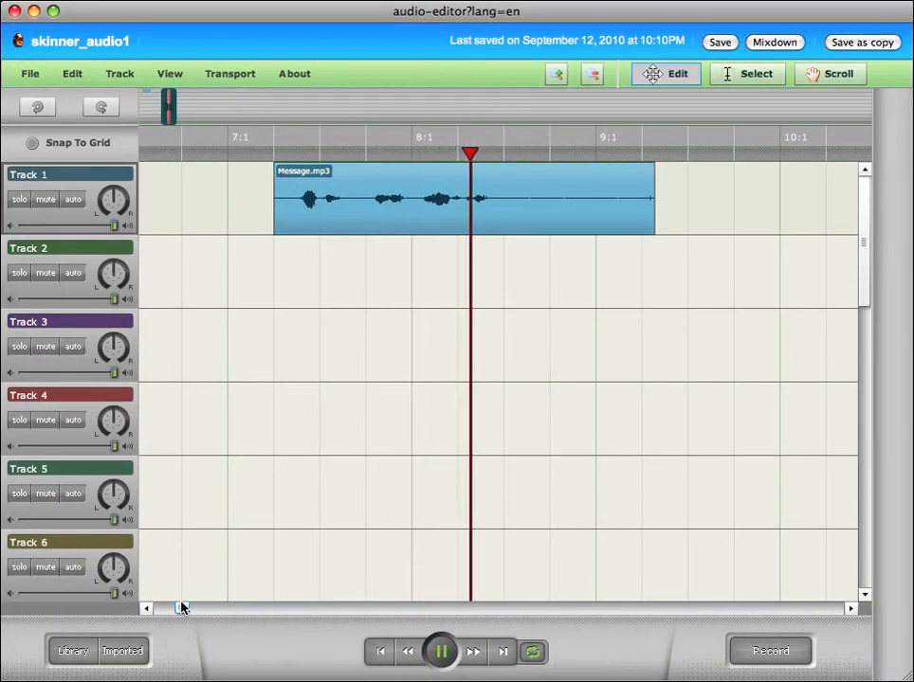
key(space)
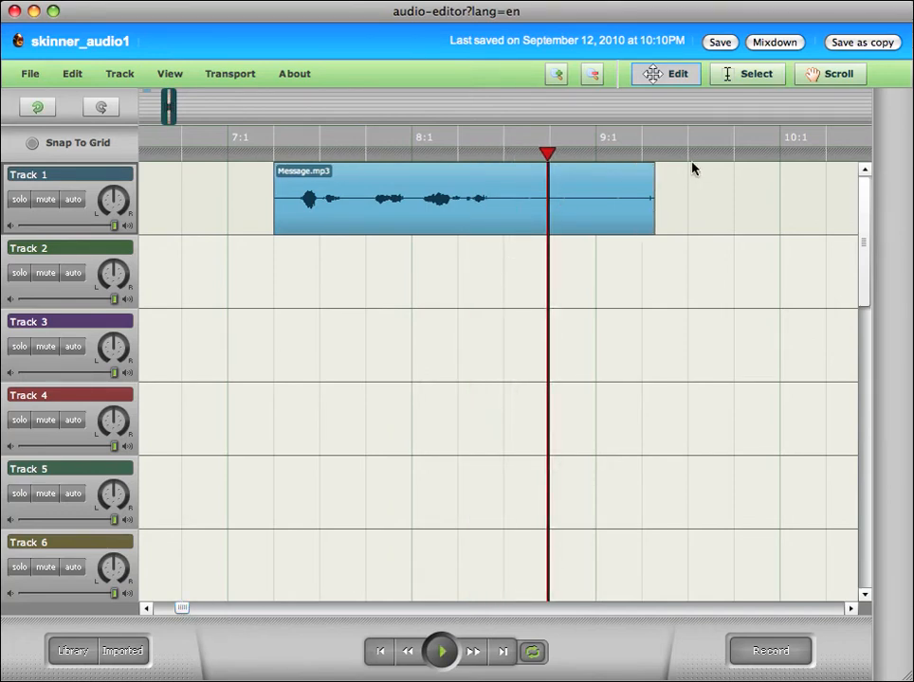
- Trim the second clip's end and slide it back to start just after bar 4:1
drag(654, 176, 547, 180)
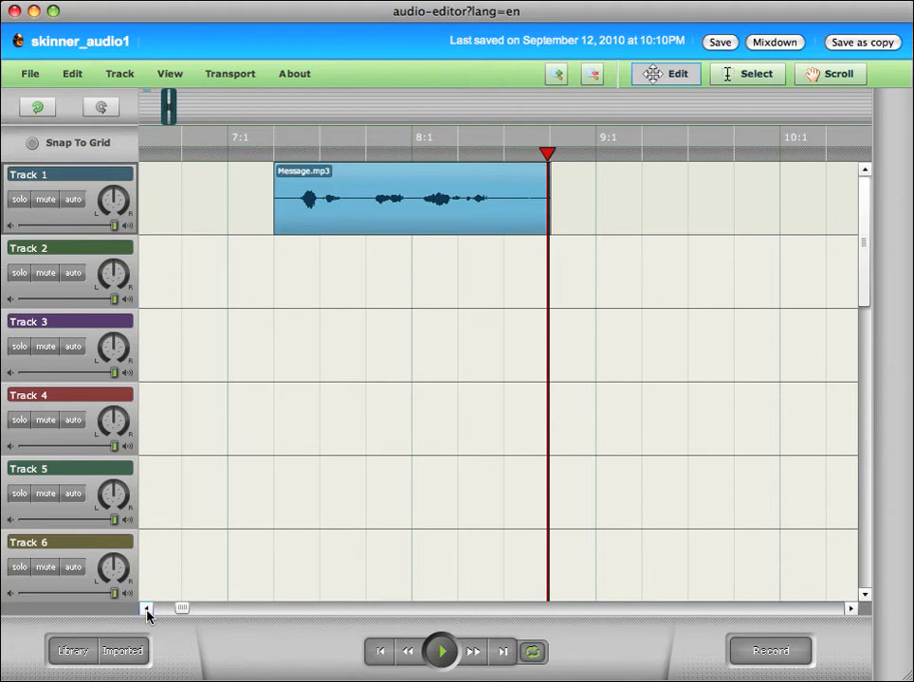
drag(348, 227, 190, 237)
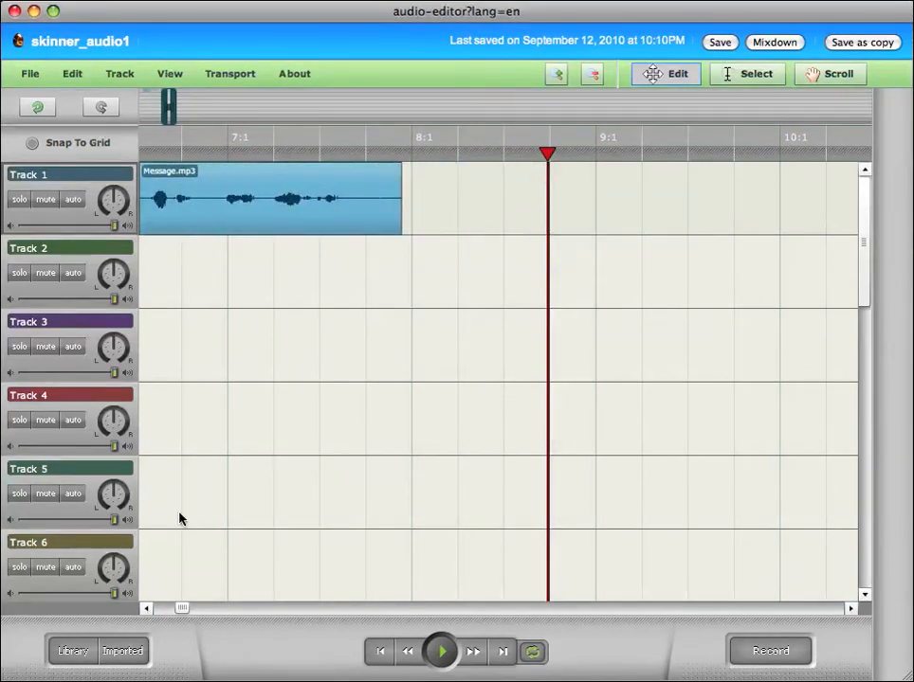
click(148, 609)
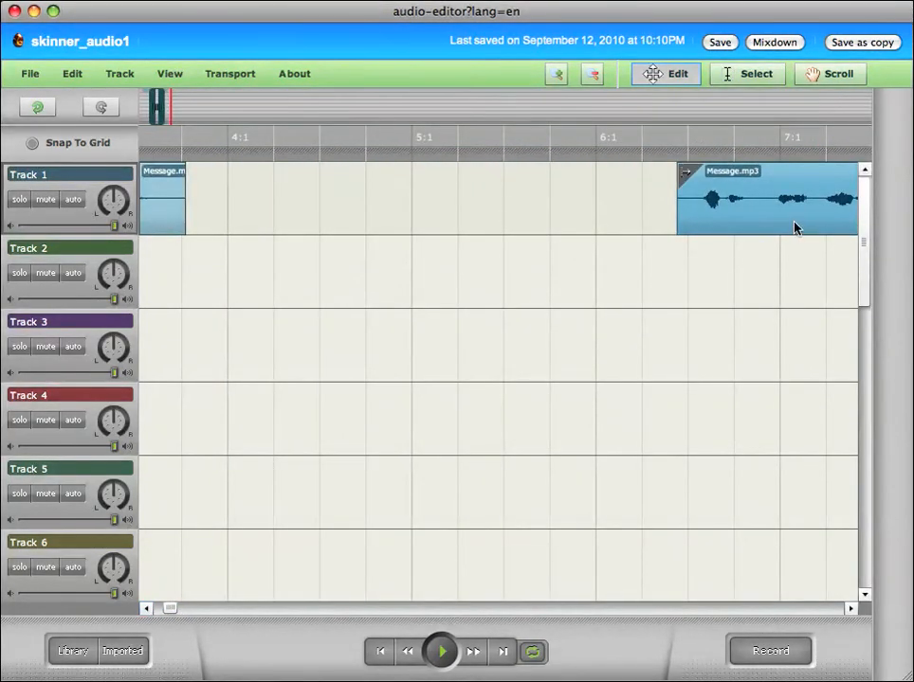
drag(794, 228, 334, 206)
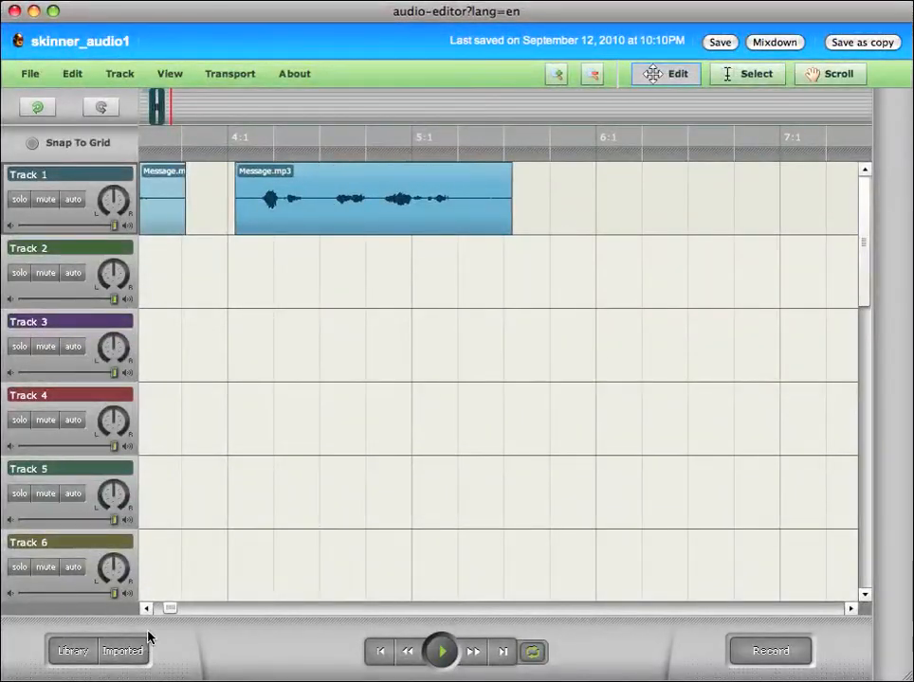
click(147, 609)
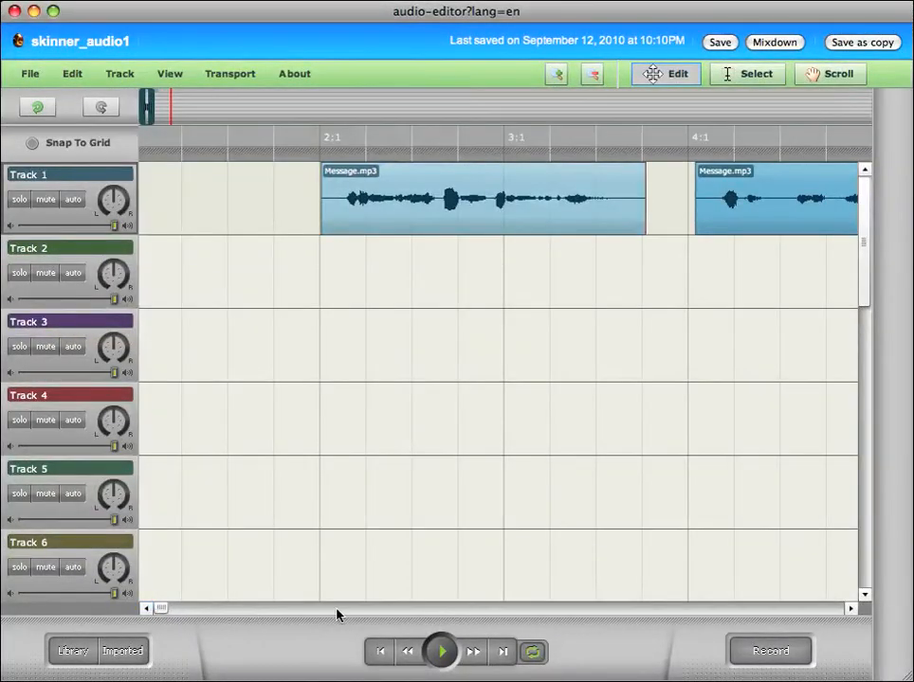
click(849, 609)
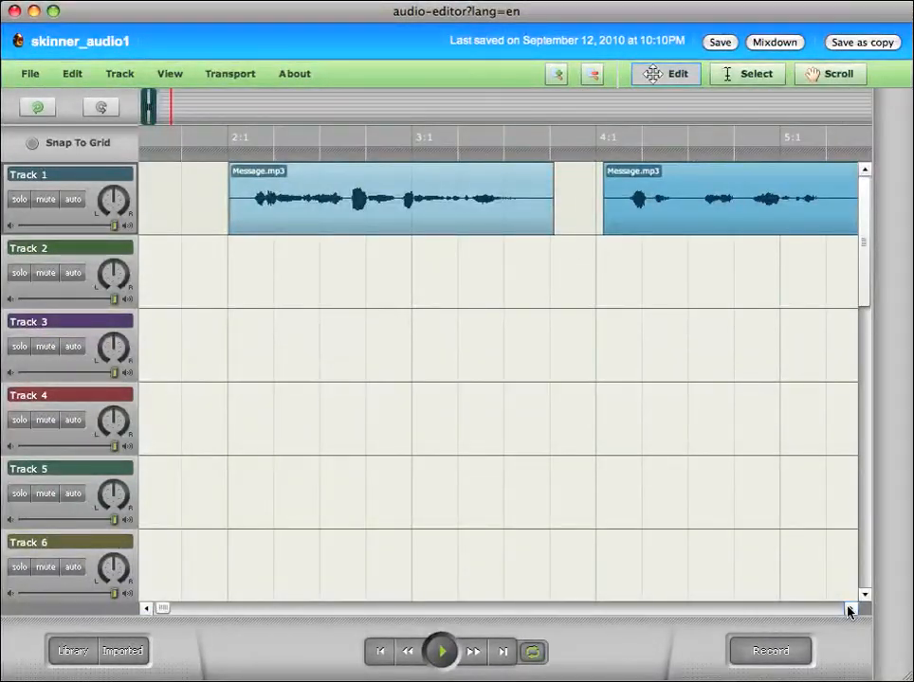
click(318, 150)
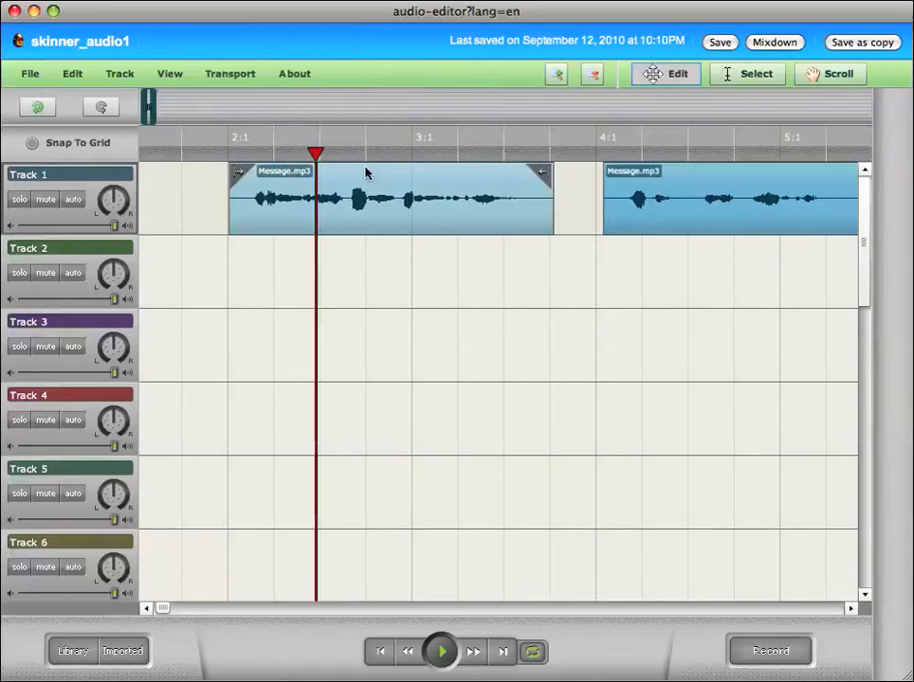
- Save skinner_audio1 and switch off the Mixdown dialog's 'Show this window every time' option
click(82, 75)
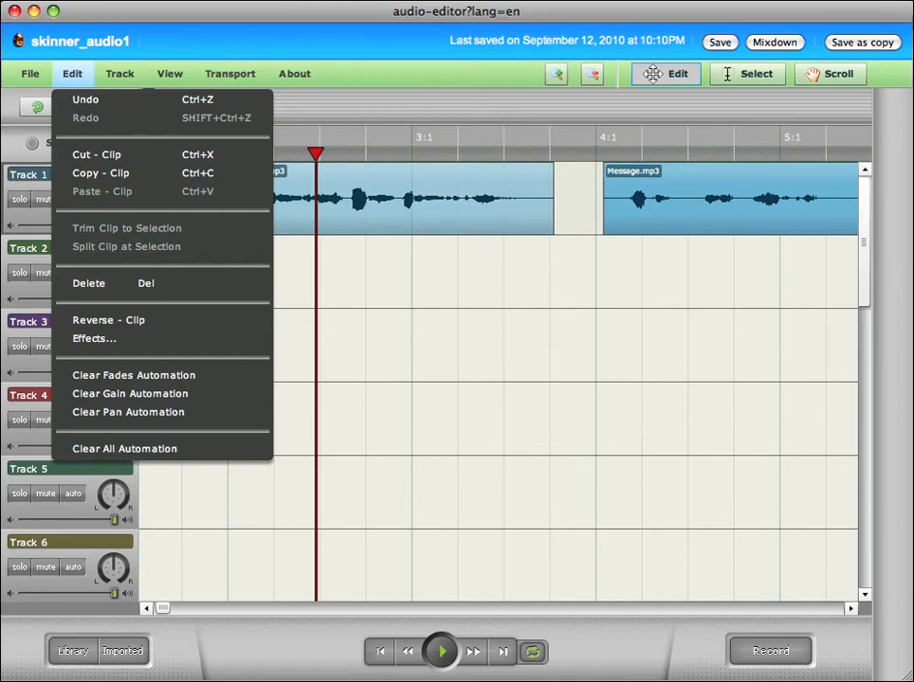
click(255, 651)
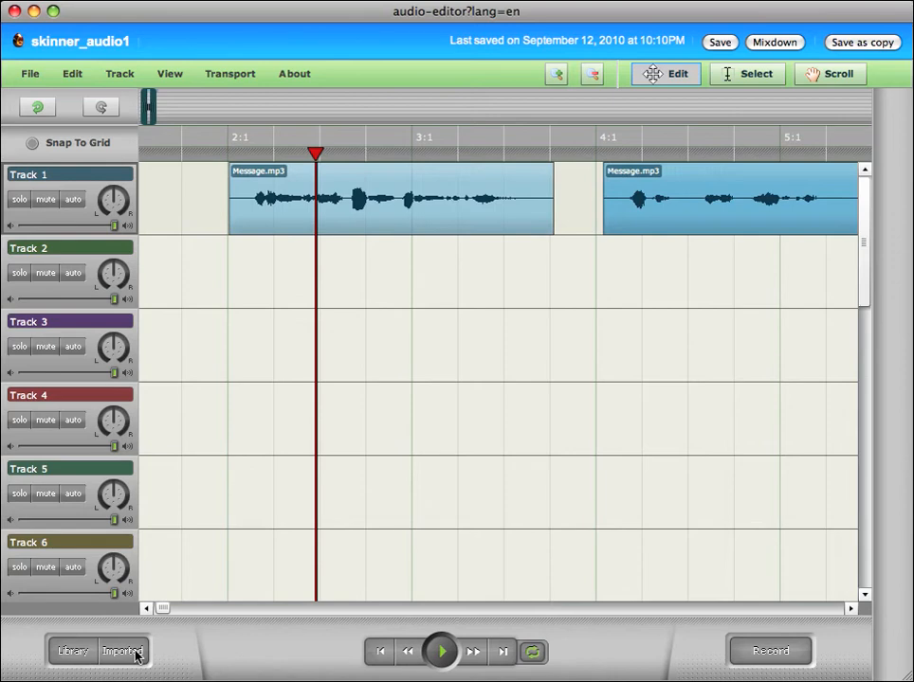
click(718, 43)
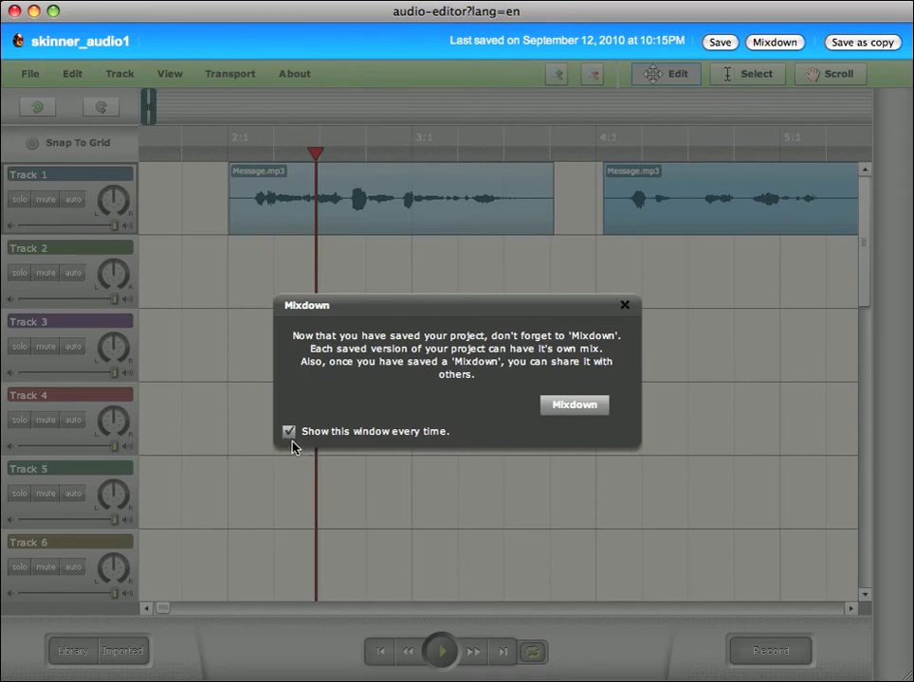
click(289, 432)
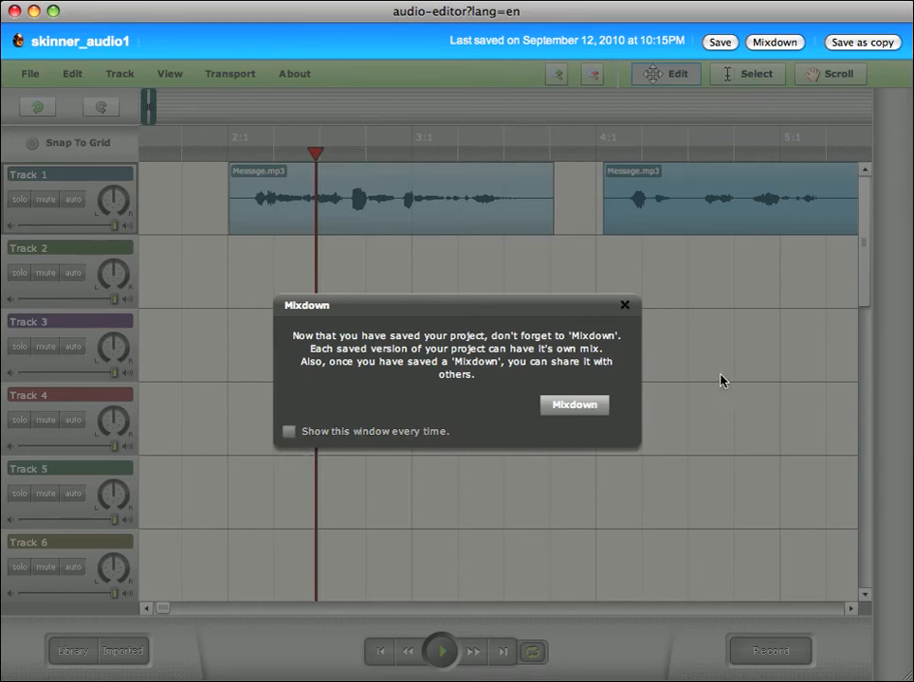
click(624, 305)
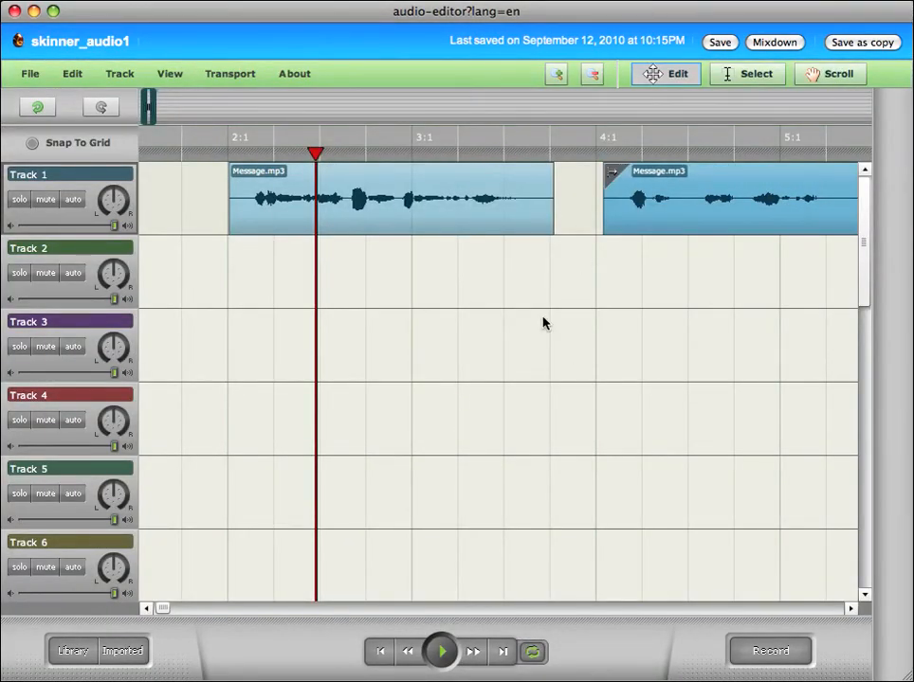
- Zoom out to fit both clips and rename Track 1 to 'Message'
click(850, 608)
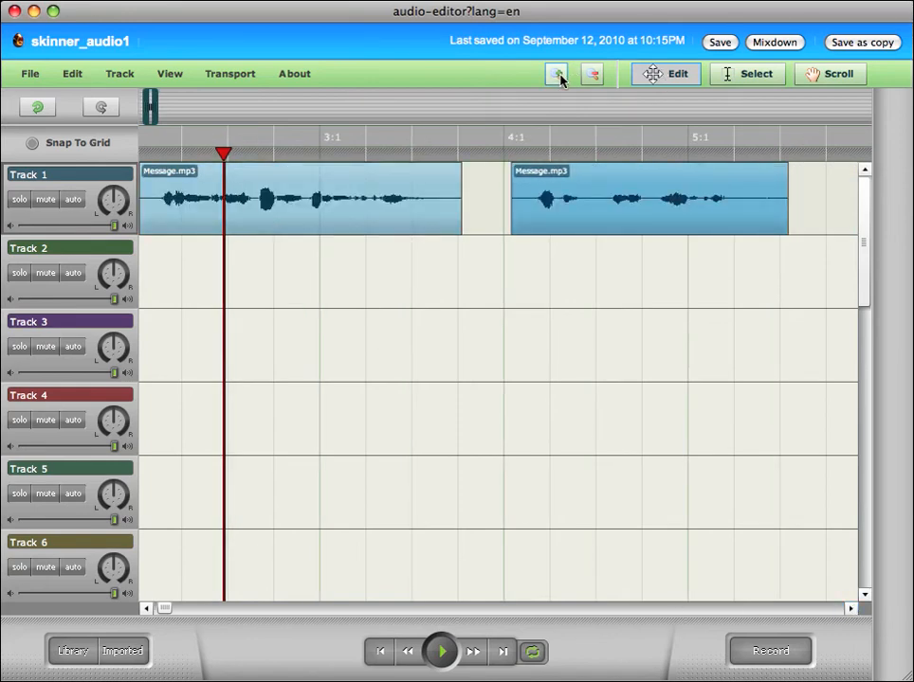
click(593, 74)
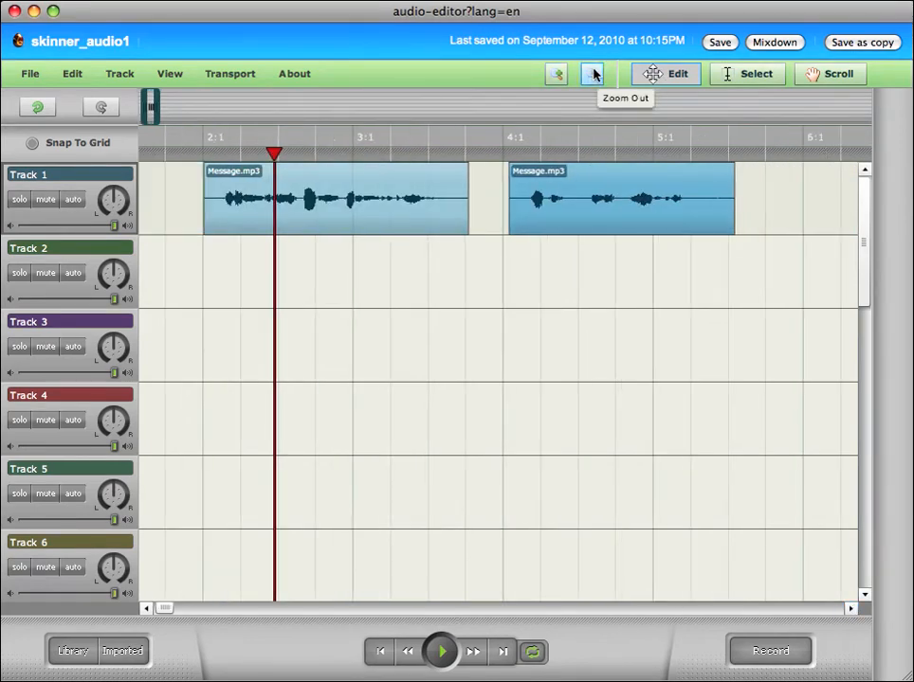
click(594, 73)
click(593, 74)
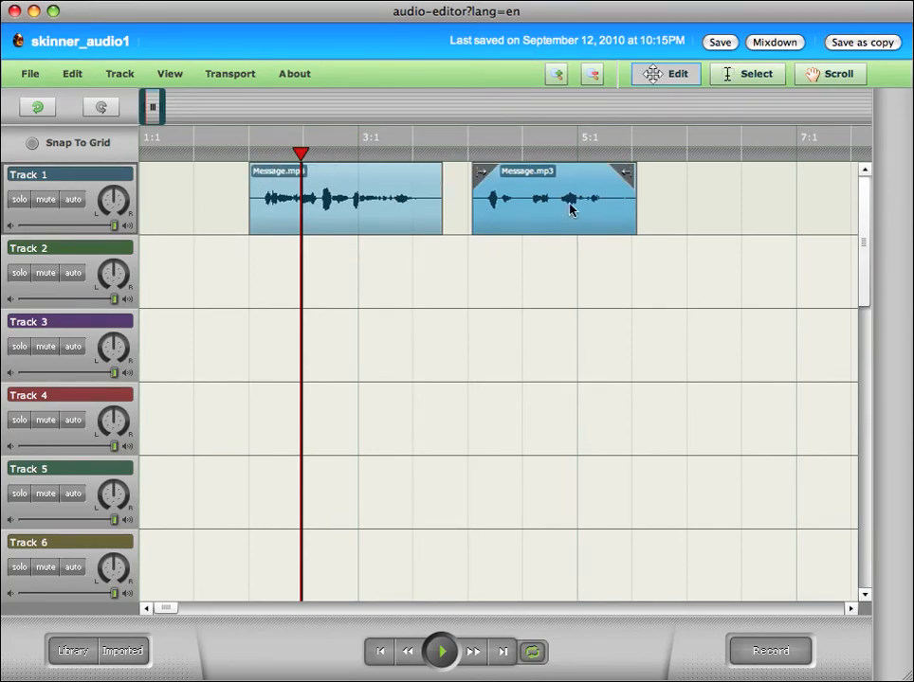
click(553, 75)
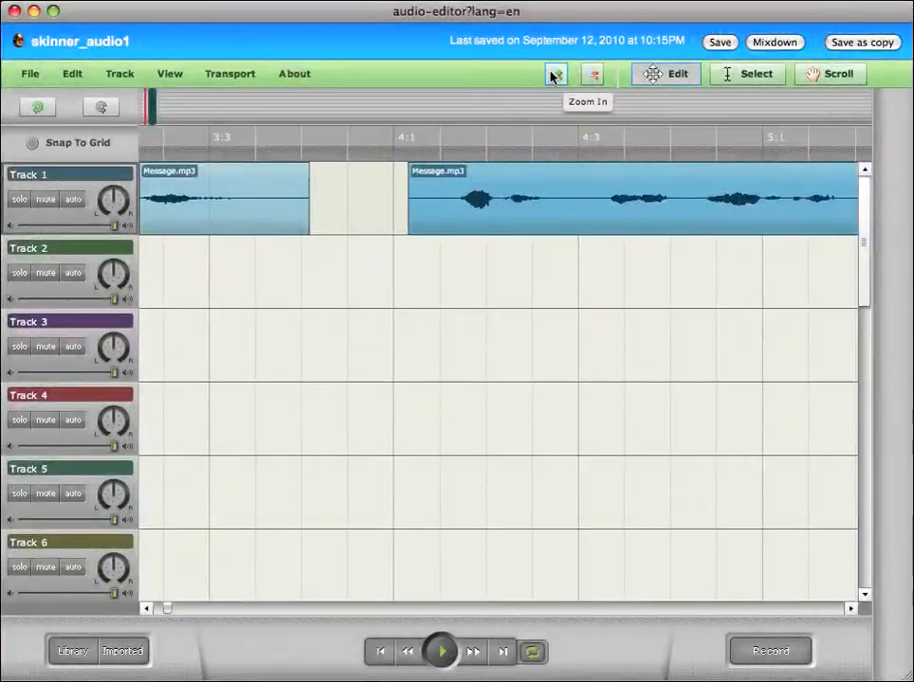
click(455, 152)
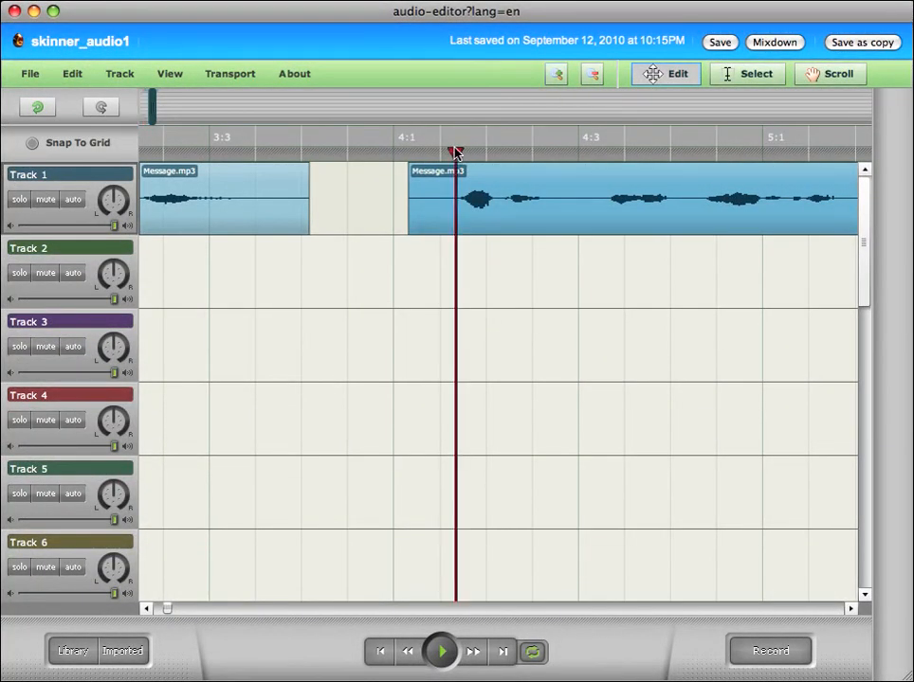
click(593, 79)
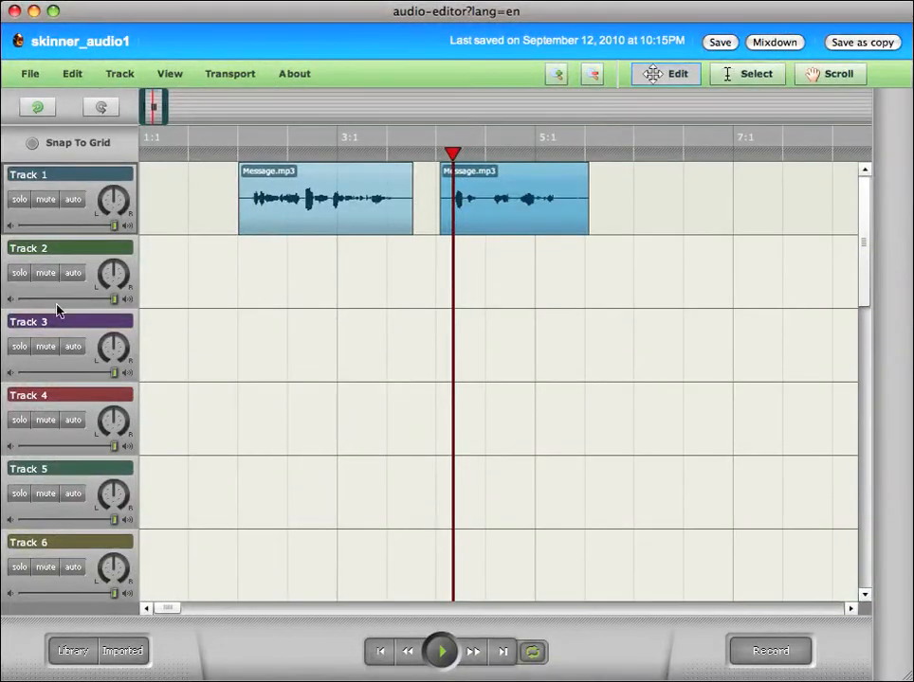
click(39, 175)
drag(49, 174, 16, 175)
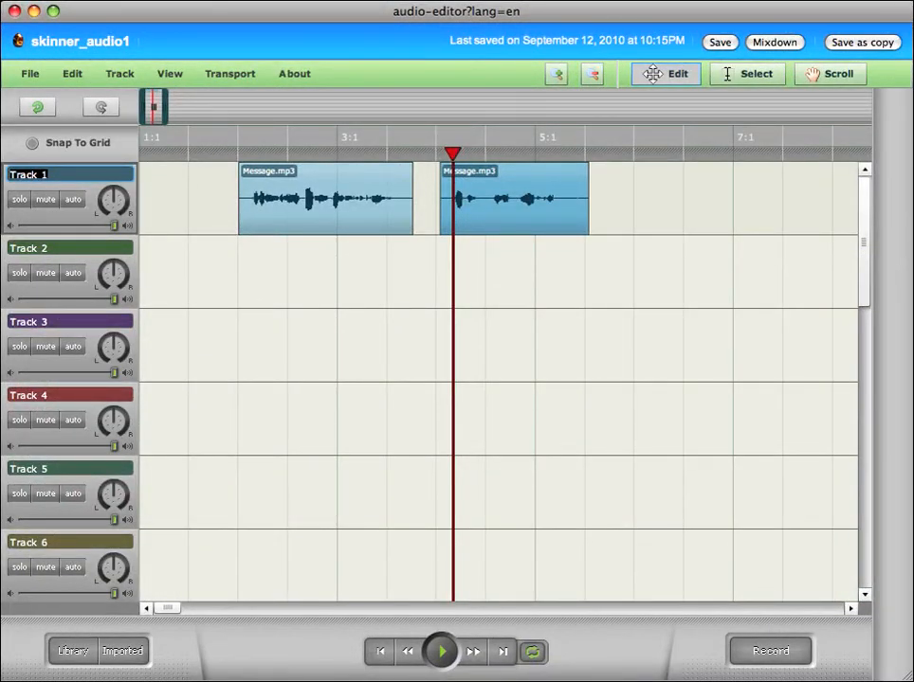
text(Message)
click(239, 268)
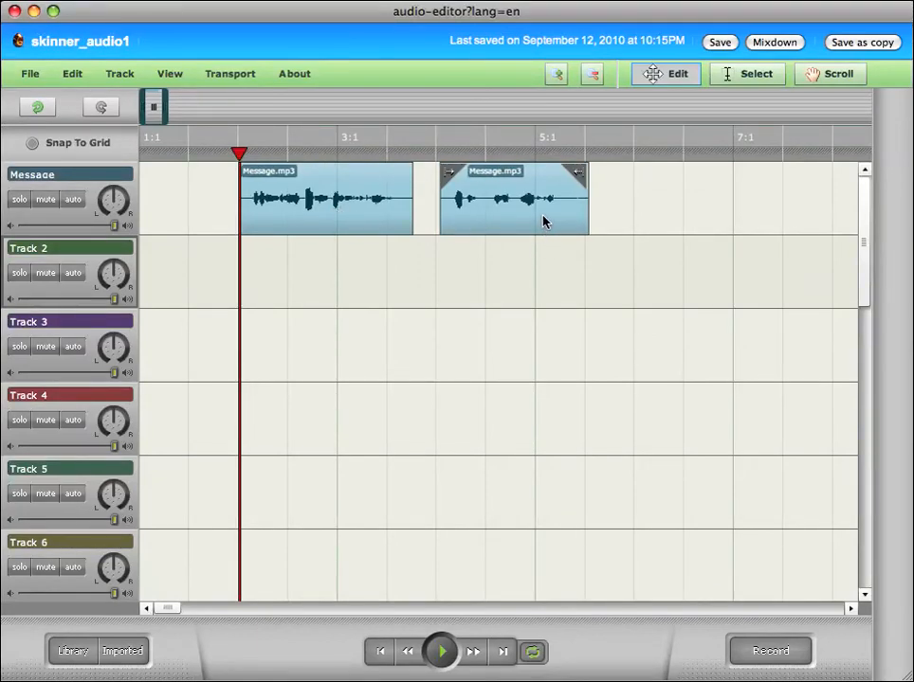
- Put the second clip on Track 2 from bar 2:1, followed directly by the Message clip
drag(543, 221, 581, 263)
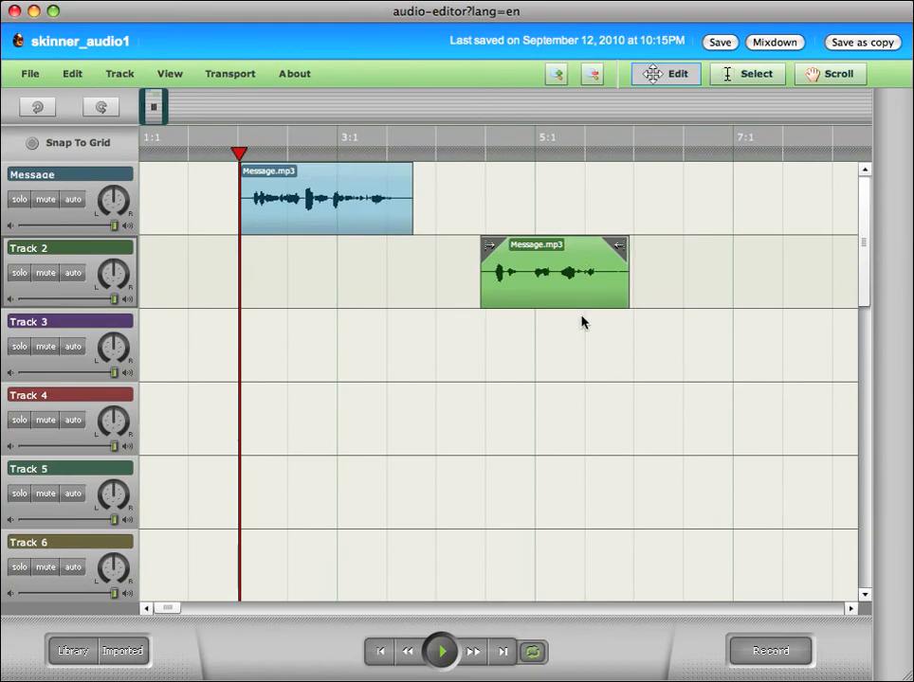
drag(582, 322, 277, 312)
drag(417, 179, 501, 174)
drag(294, 308, 357, 259)
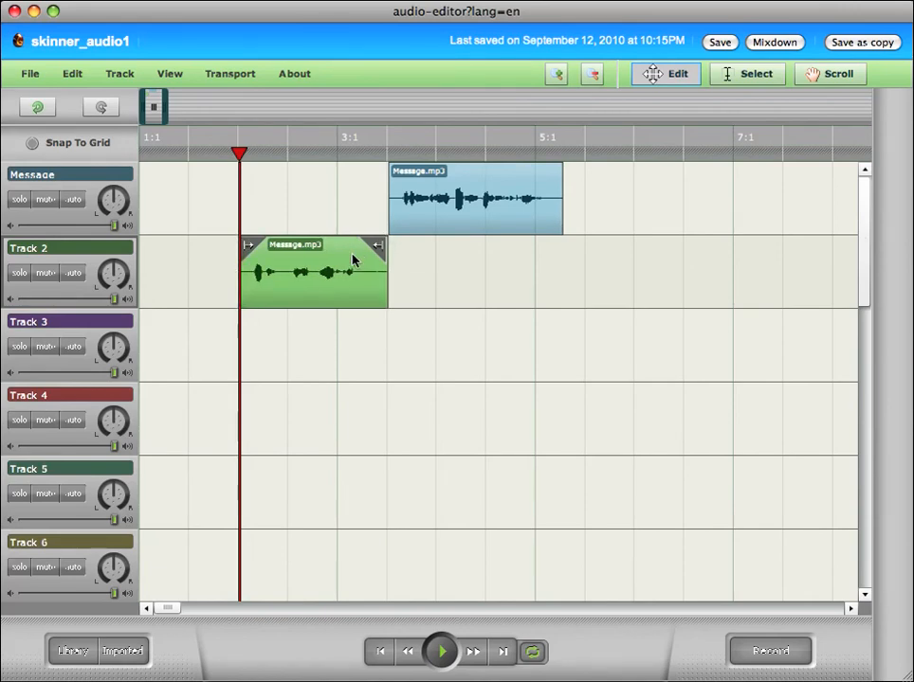
key(space)
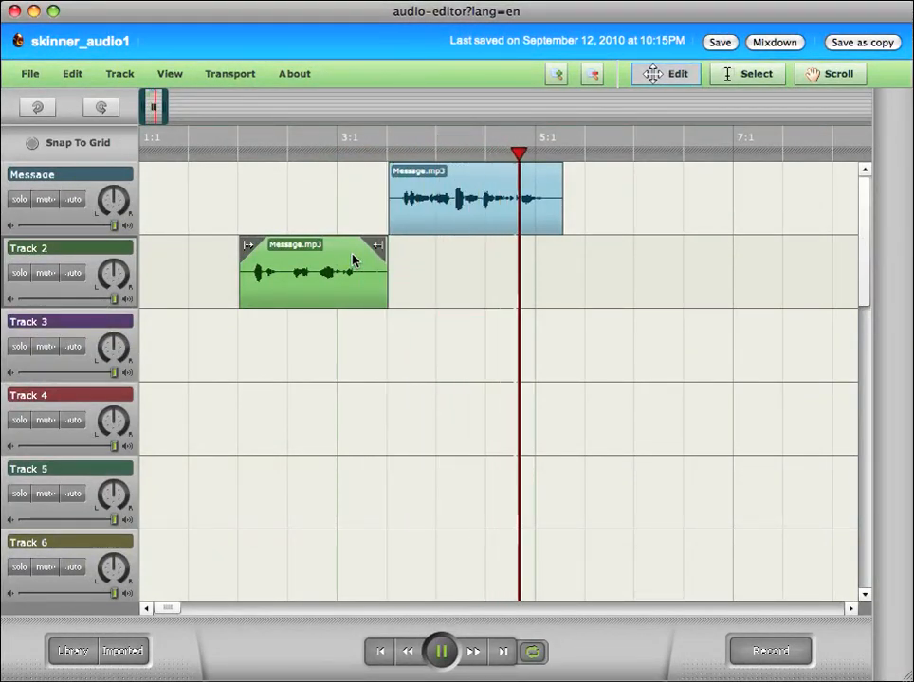
key(space)
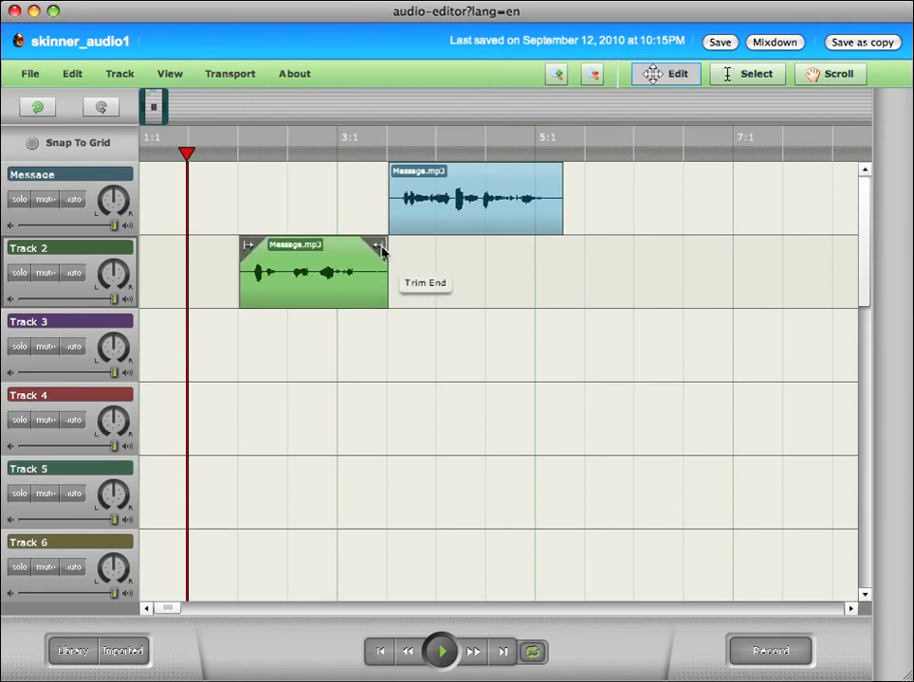
- Trim the end of the Track 2 clip slightly and move the playhead to its new boundary
drag(377, 246, 348, 258)
click(384, 346)
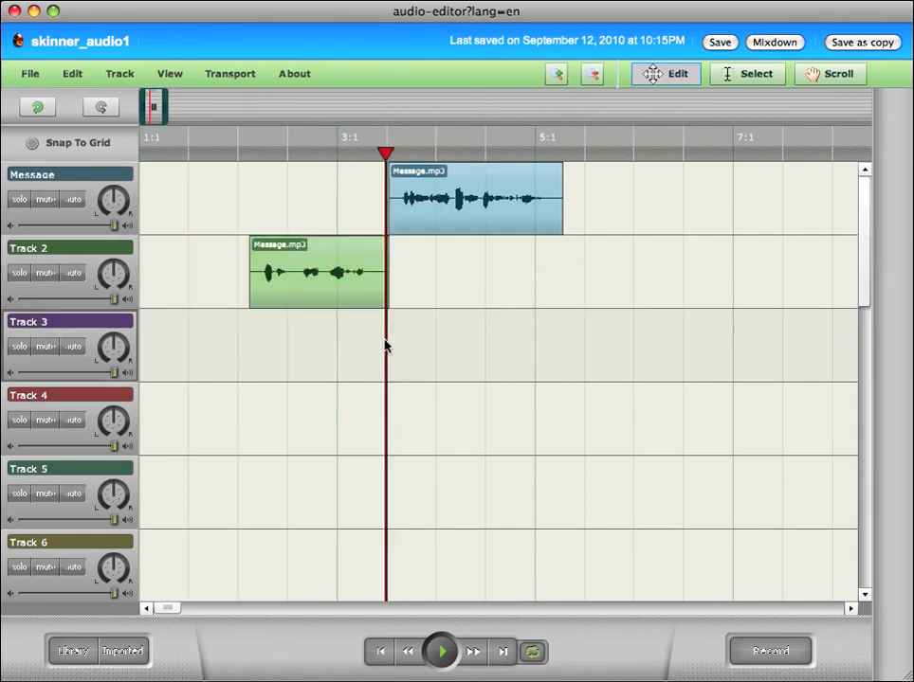
- Rename Track 2 to 'Welcome' and save the skinner_audio1 project
double_click(6, 249)
text(Welcome!)
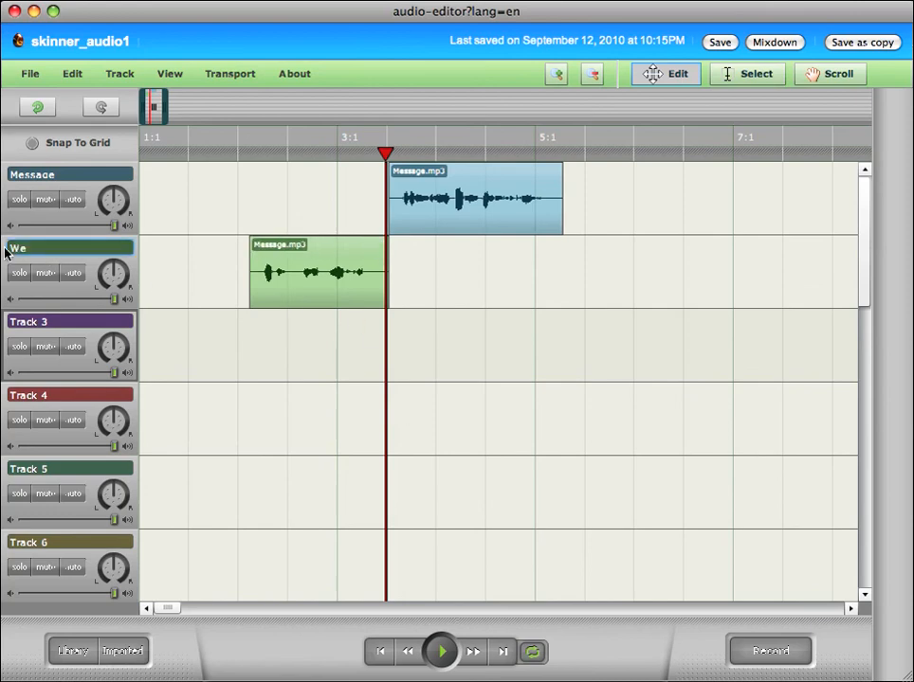
click(337, 394)
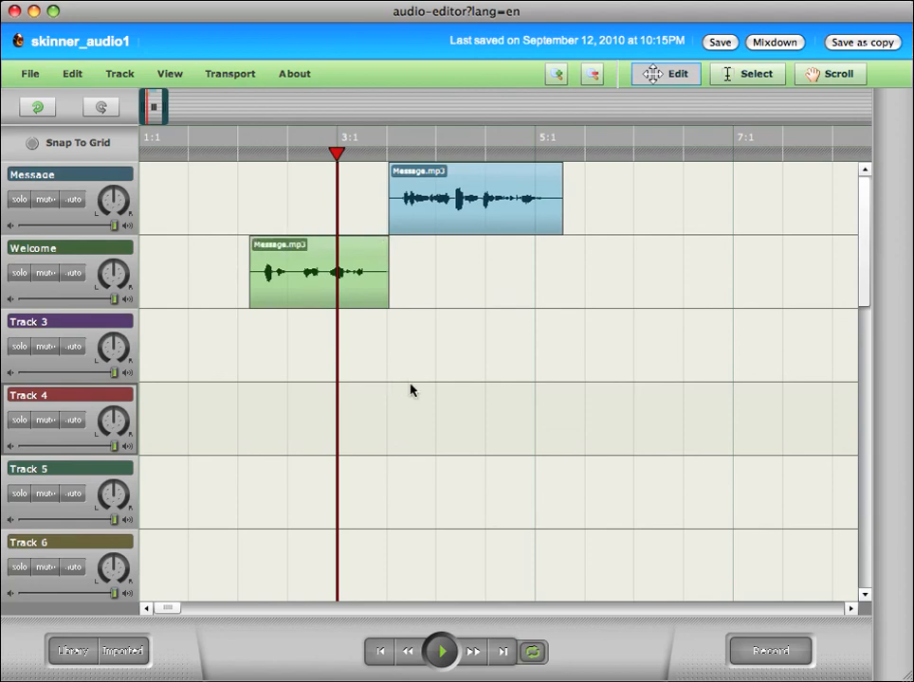
click(720, 42)
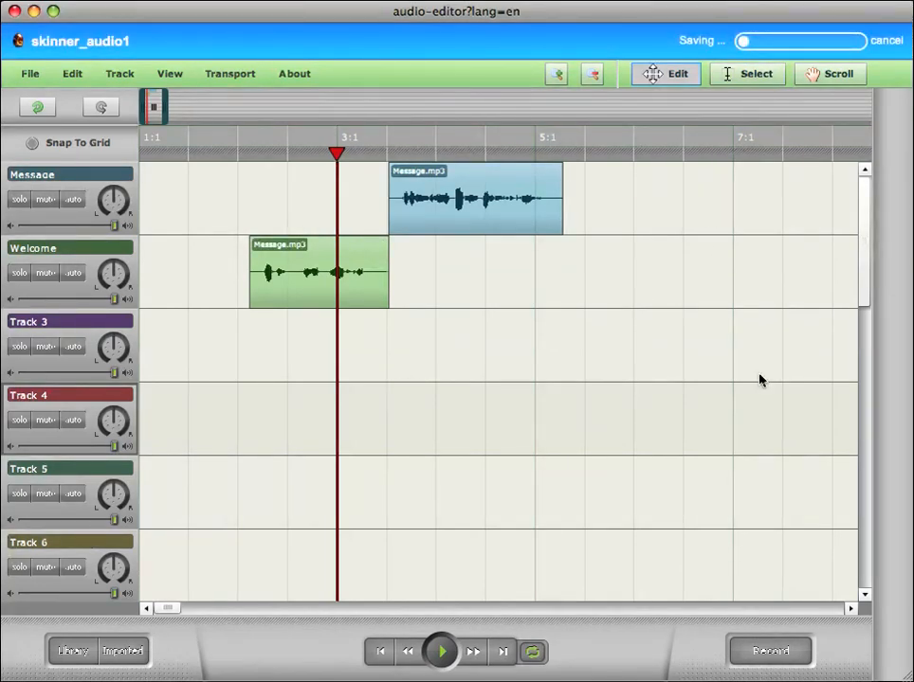